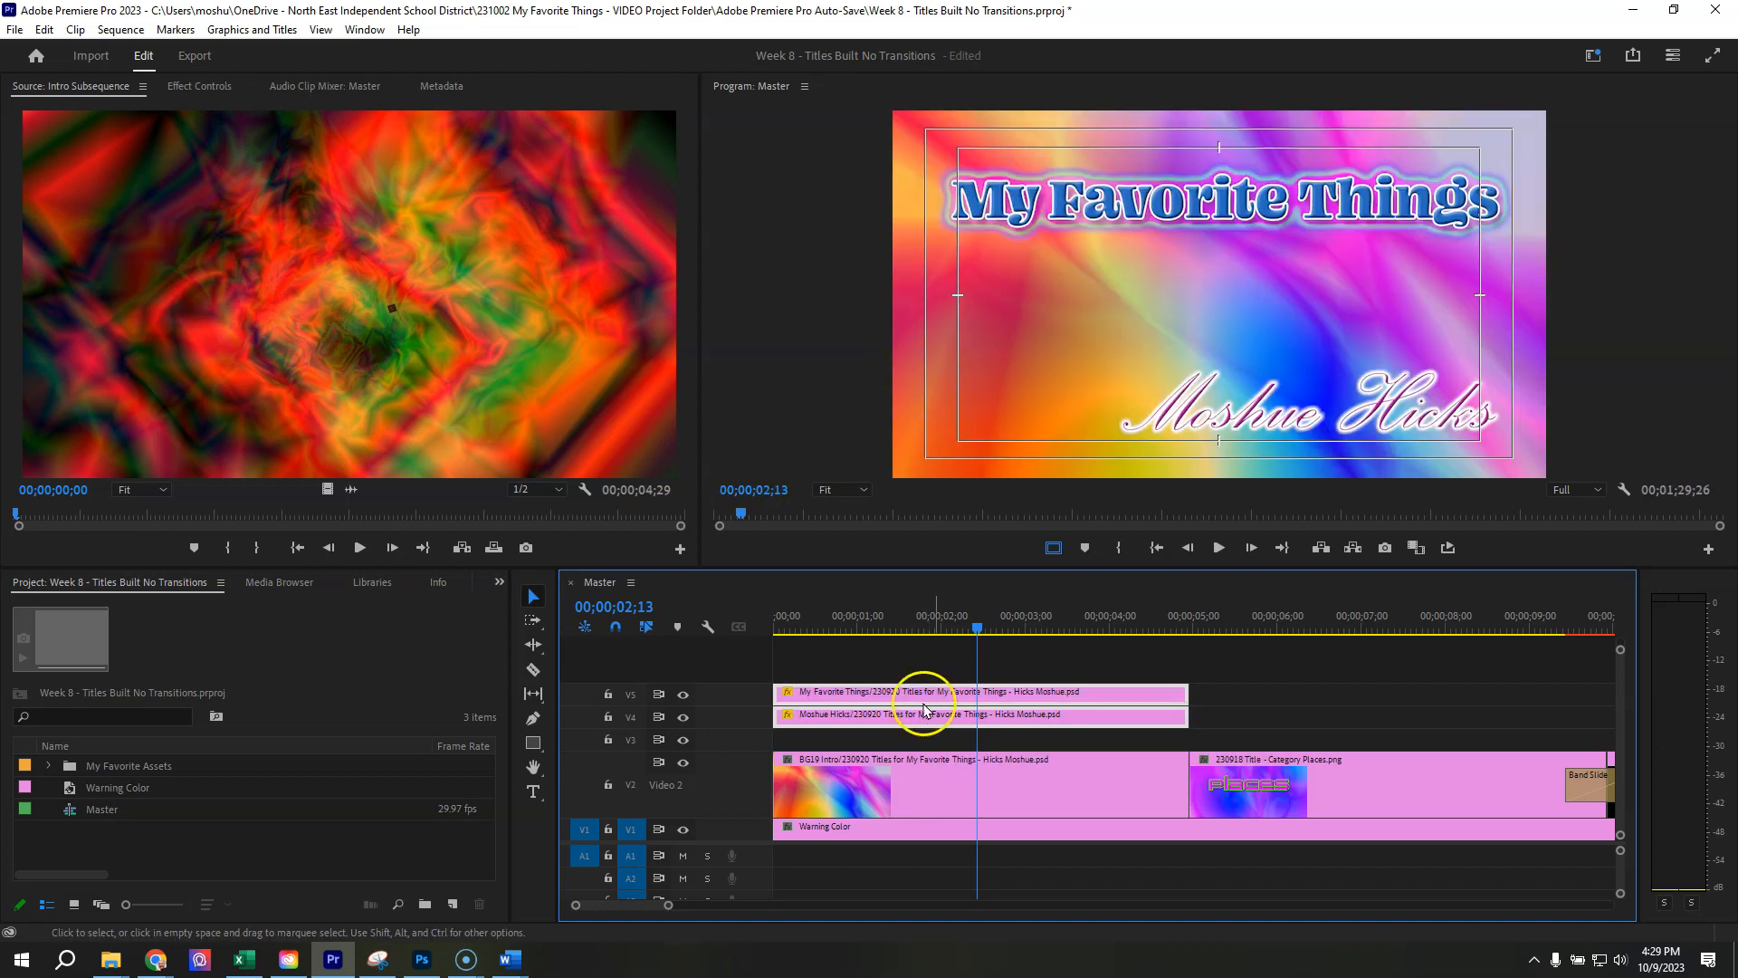
Place the BG14 background from the project assets on track V3 at the sequence start, directly above the BG19 Intro clip
click(837, 650)
click(964, 654)
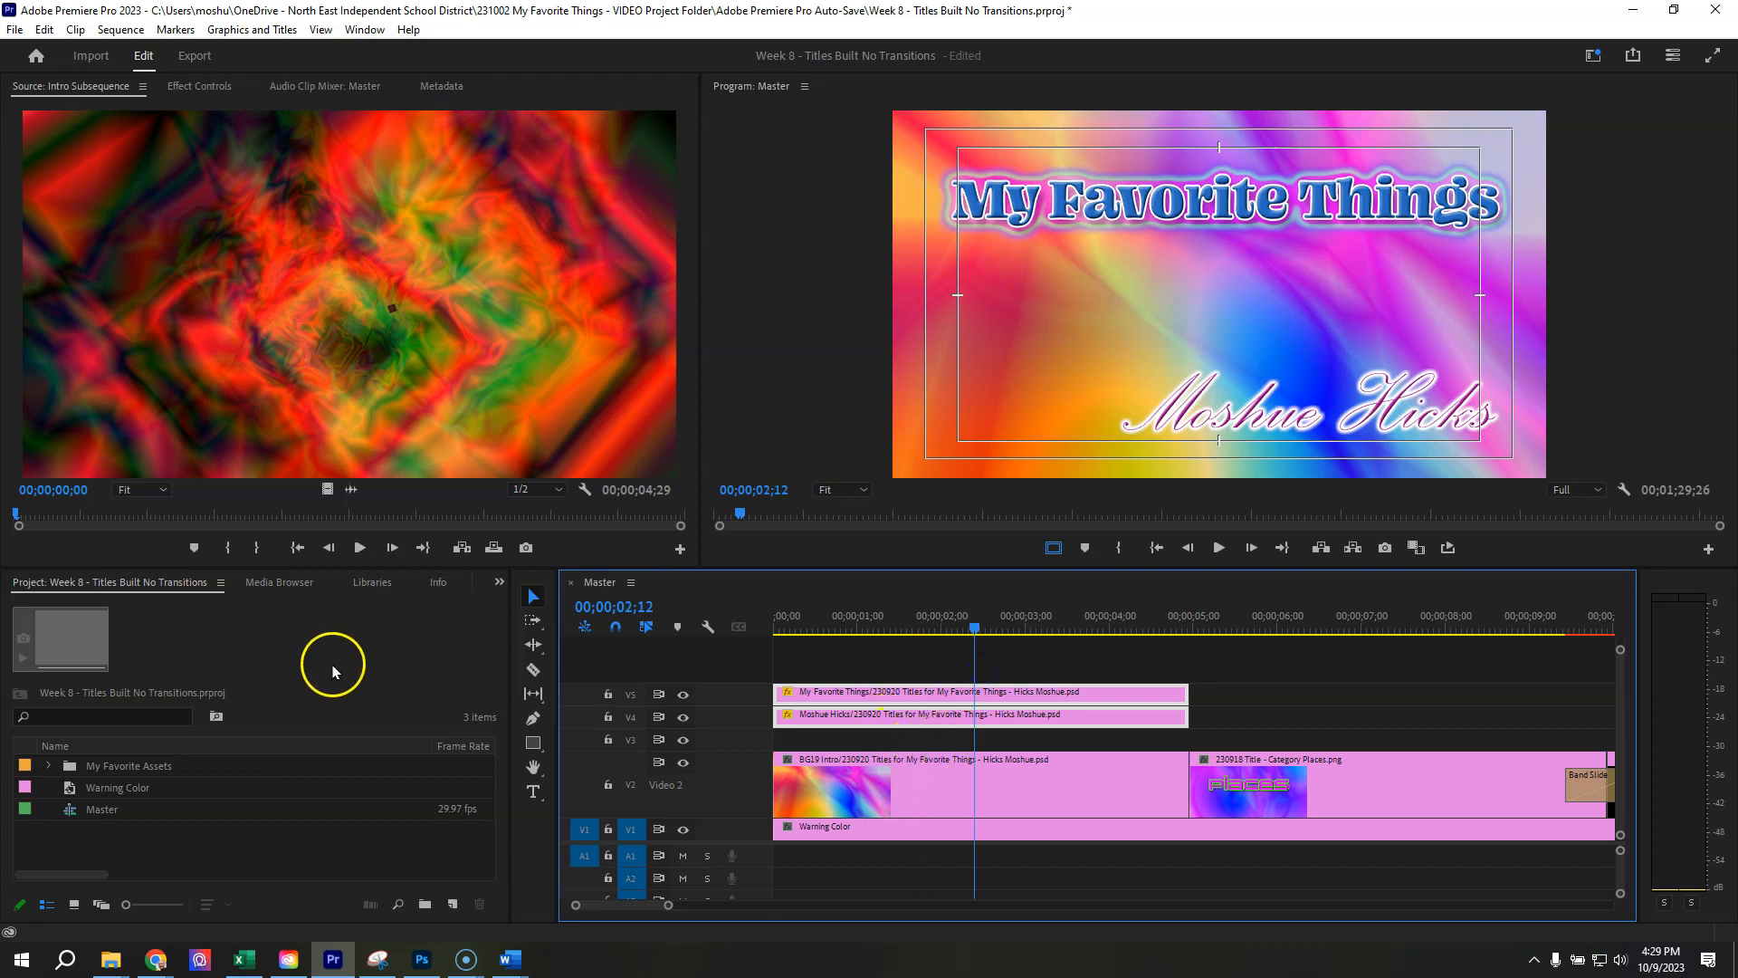
click(49, 766)
scroll(194, 806, down, 5)
click(67, 808)
scroll(262, 819, down, 5)
drag(136, 833, 760, 743)
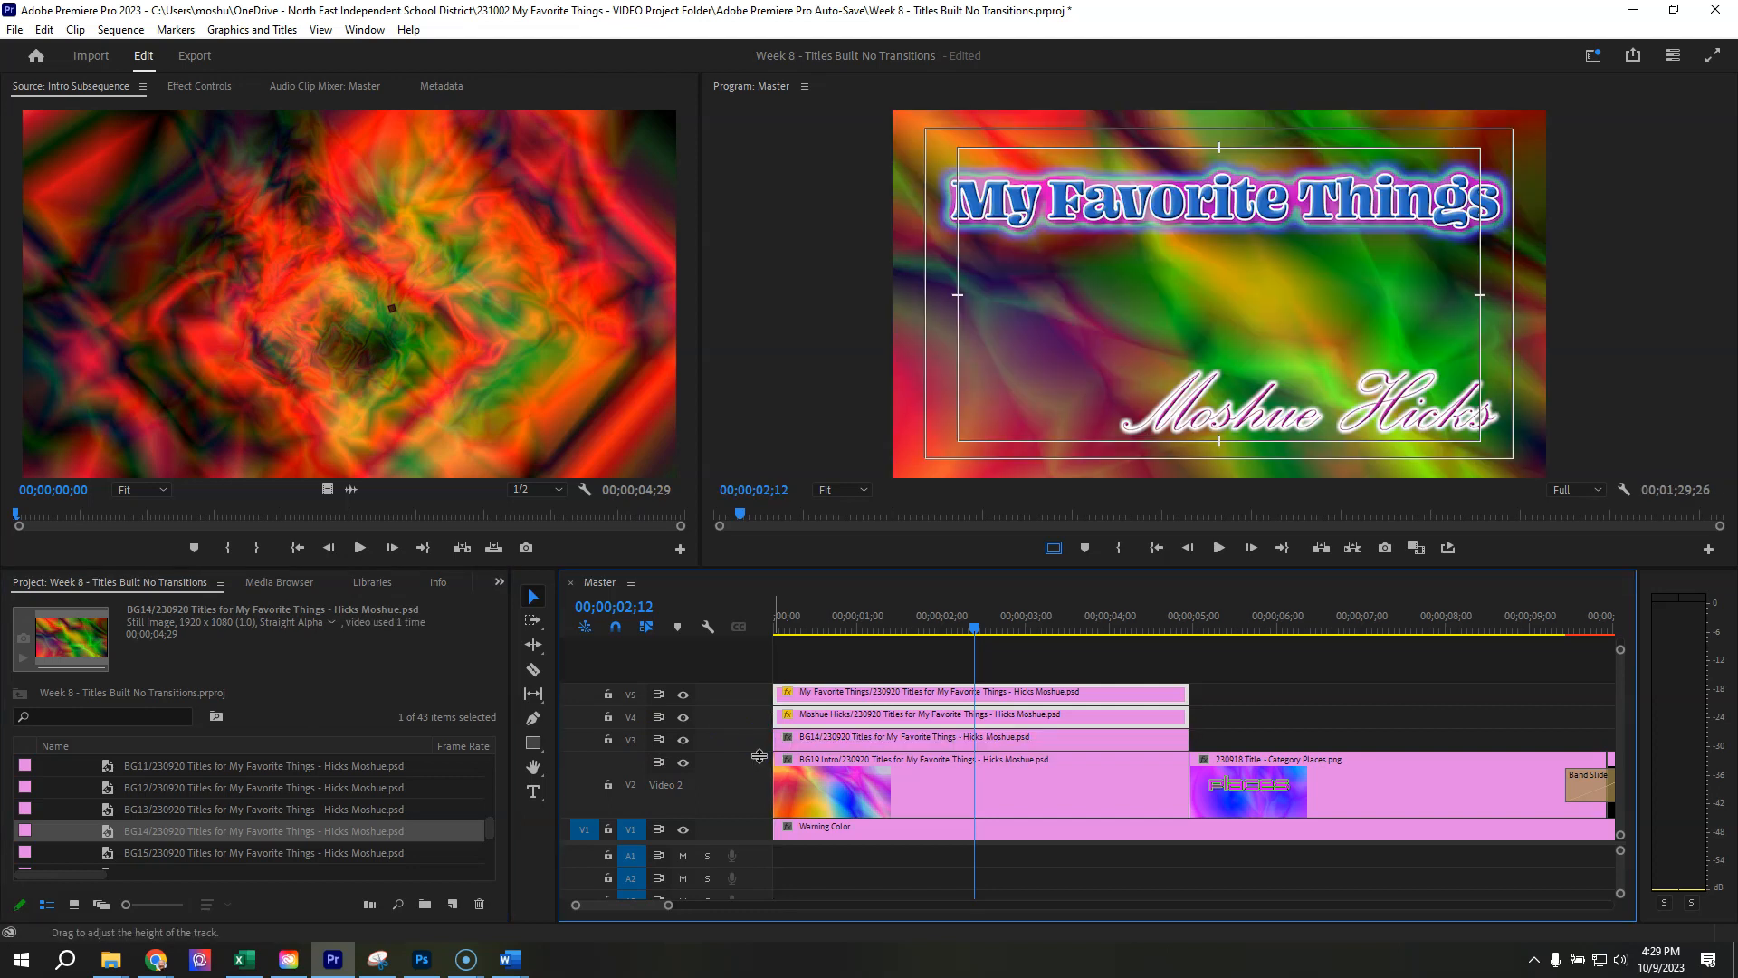
Select the BG14 clip on V3, return the playhead to the sequence start and show the clip's effect settings
click(950, 738)
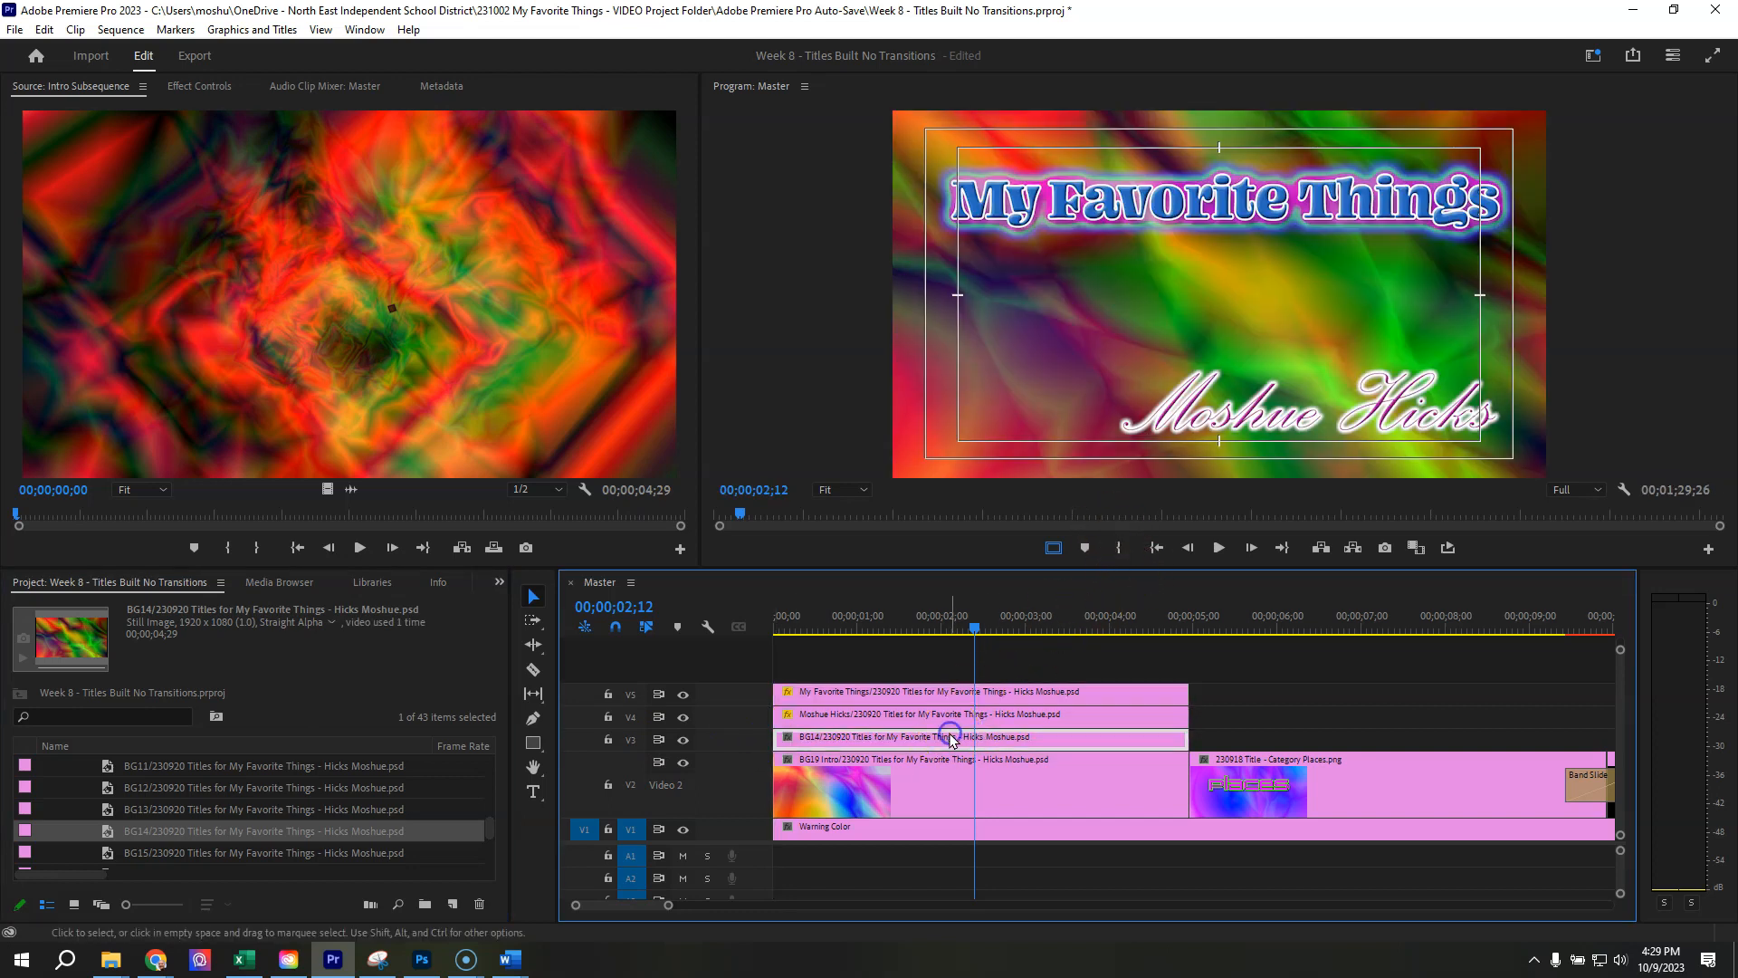
click(929, 802)
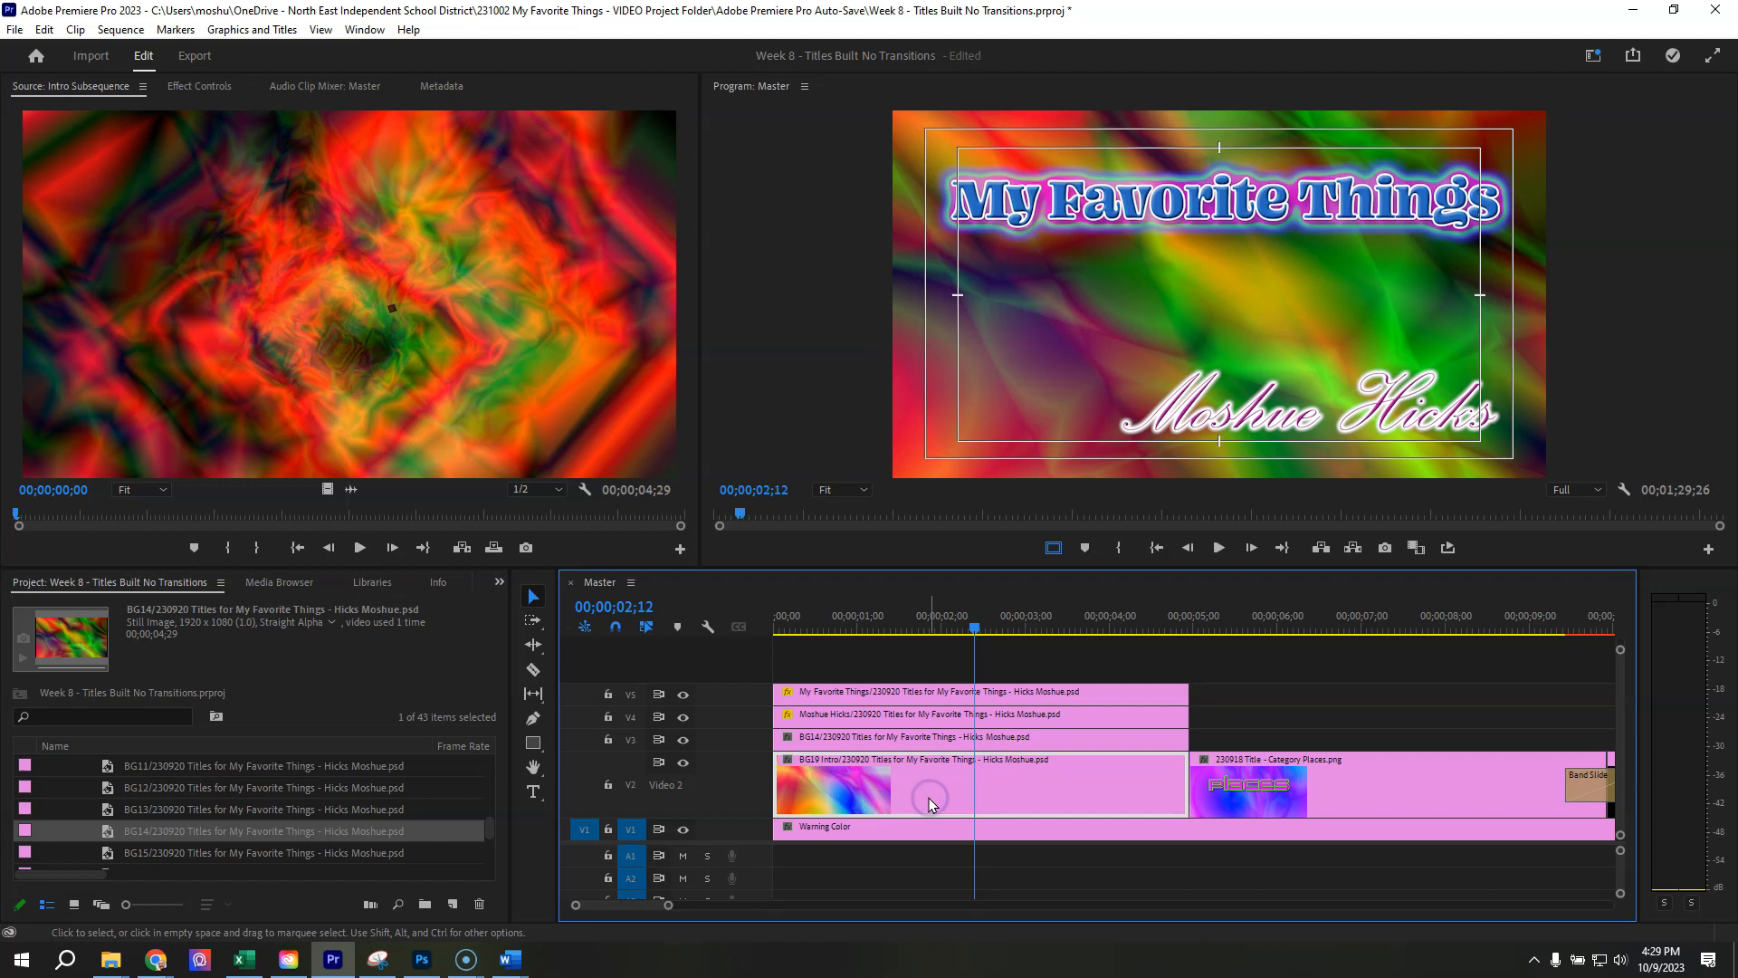
click(930, 745)
drag(978, 621, 749, 632)
click(204, 86)
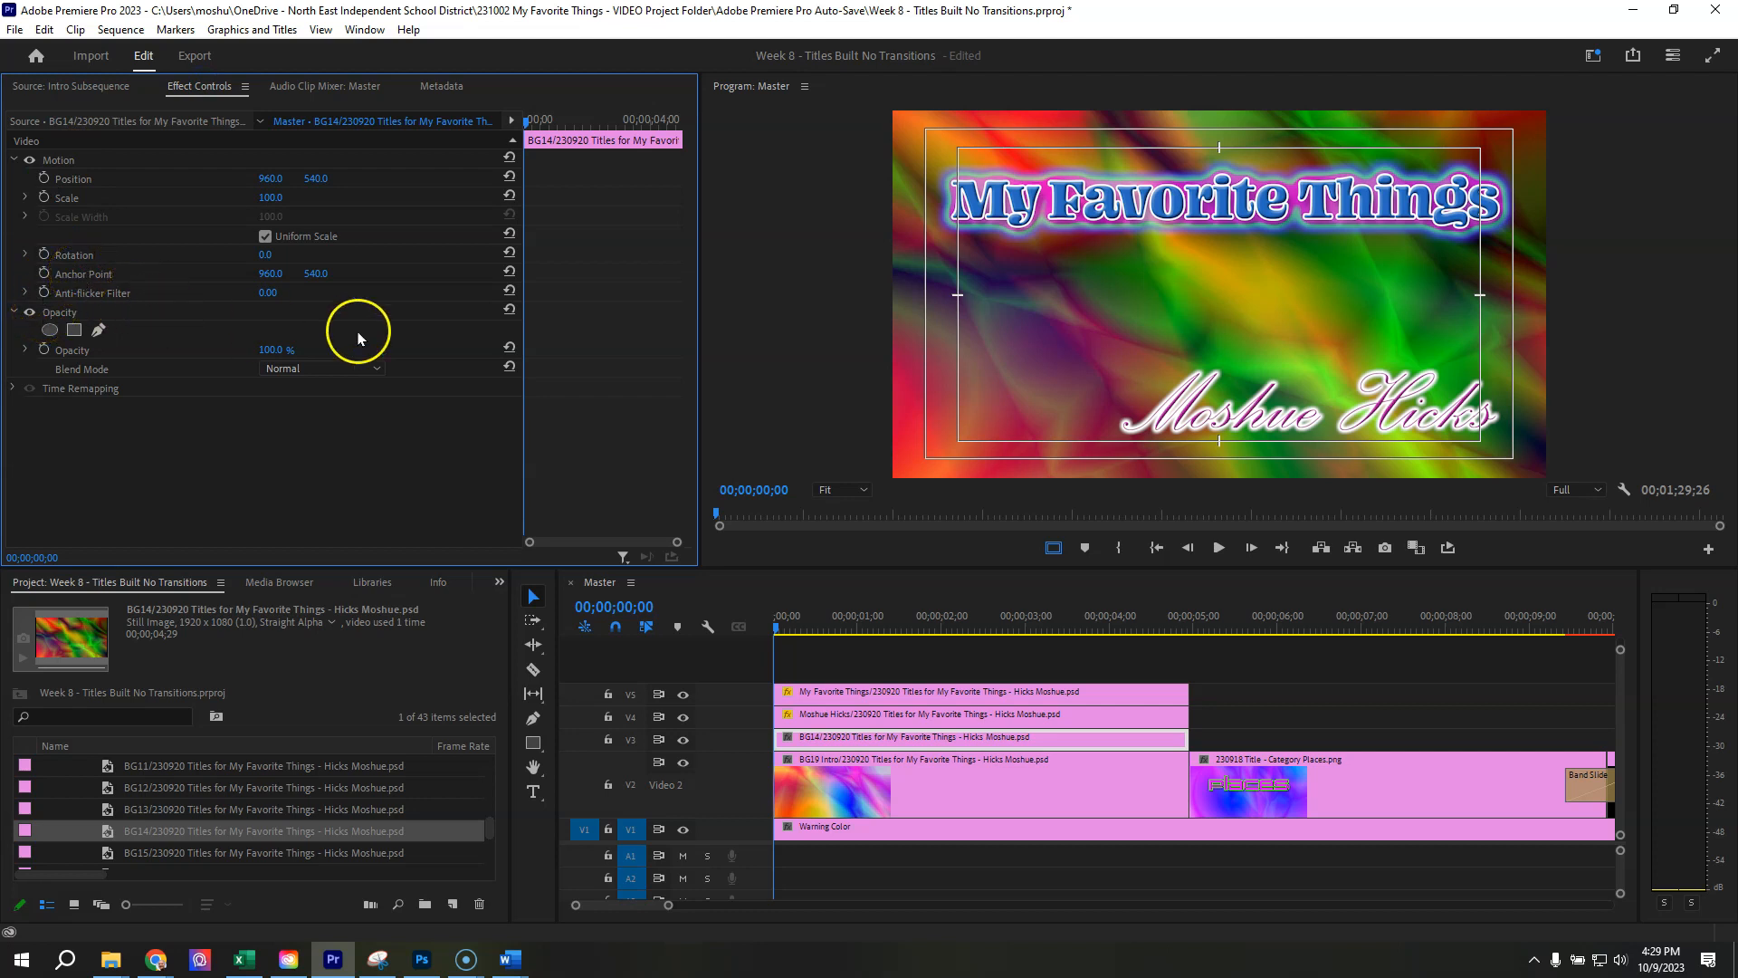
click(735, 630)
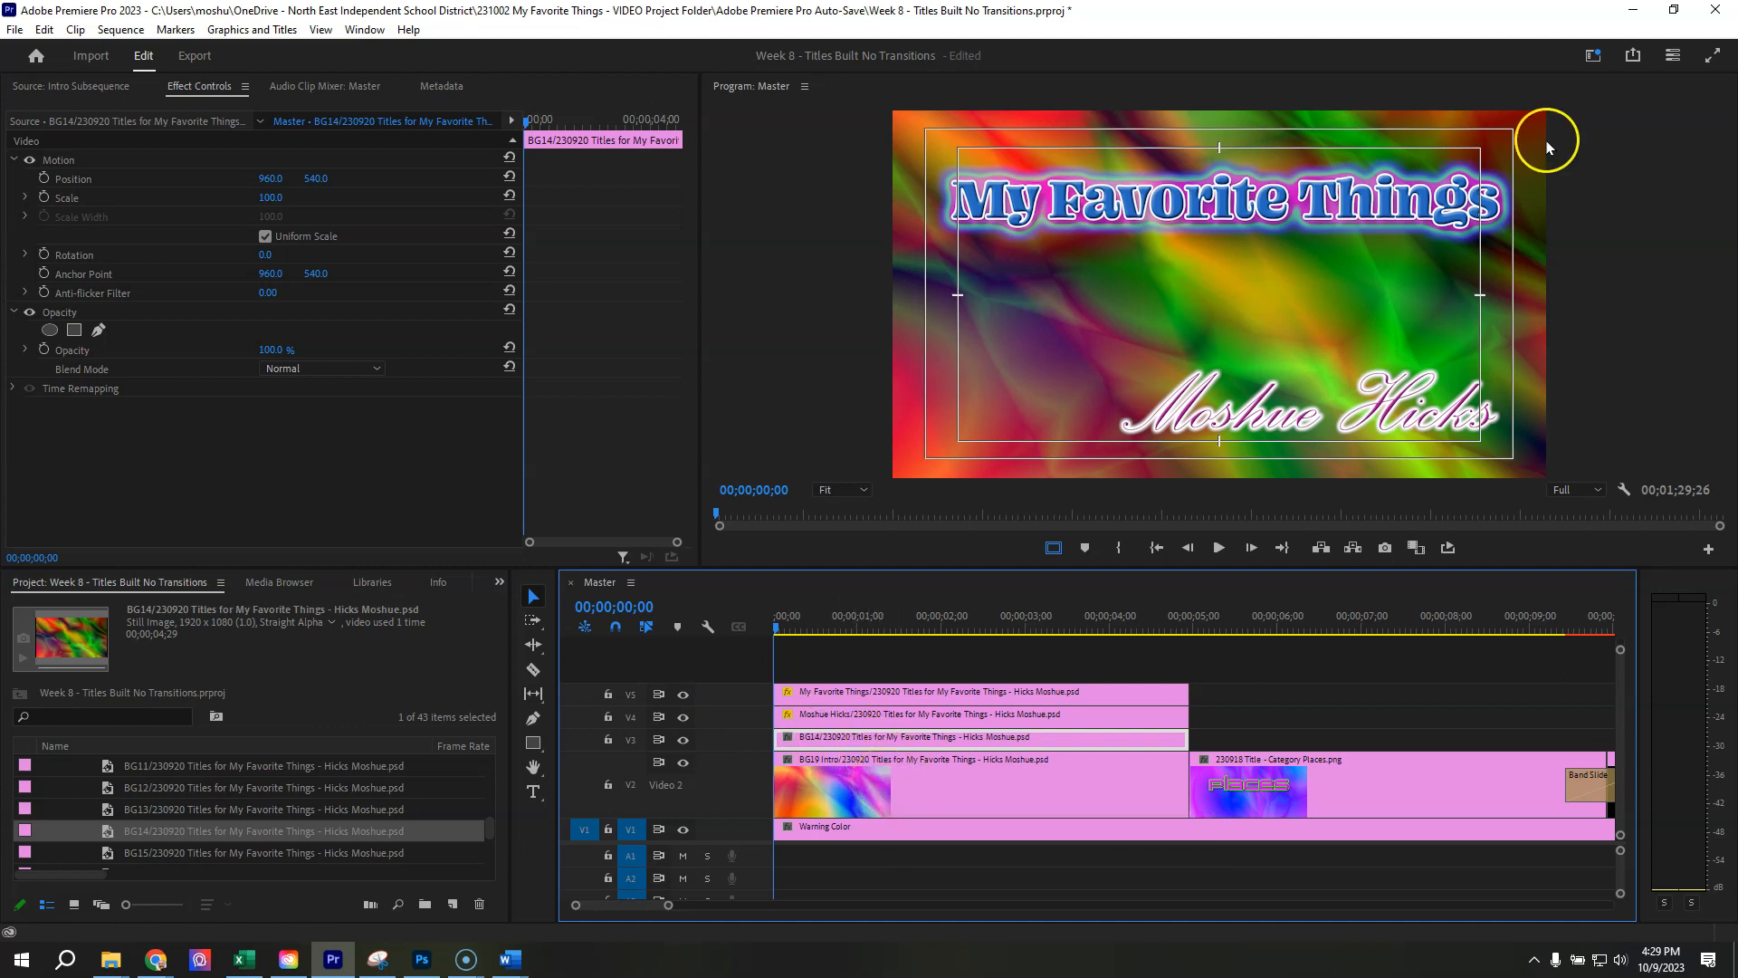
Switch to the Effects workspace and add a Cross Dissolve to the start of the BG14 clip on V3
click(1594, 56)
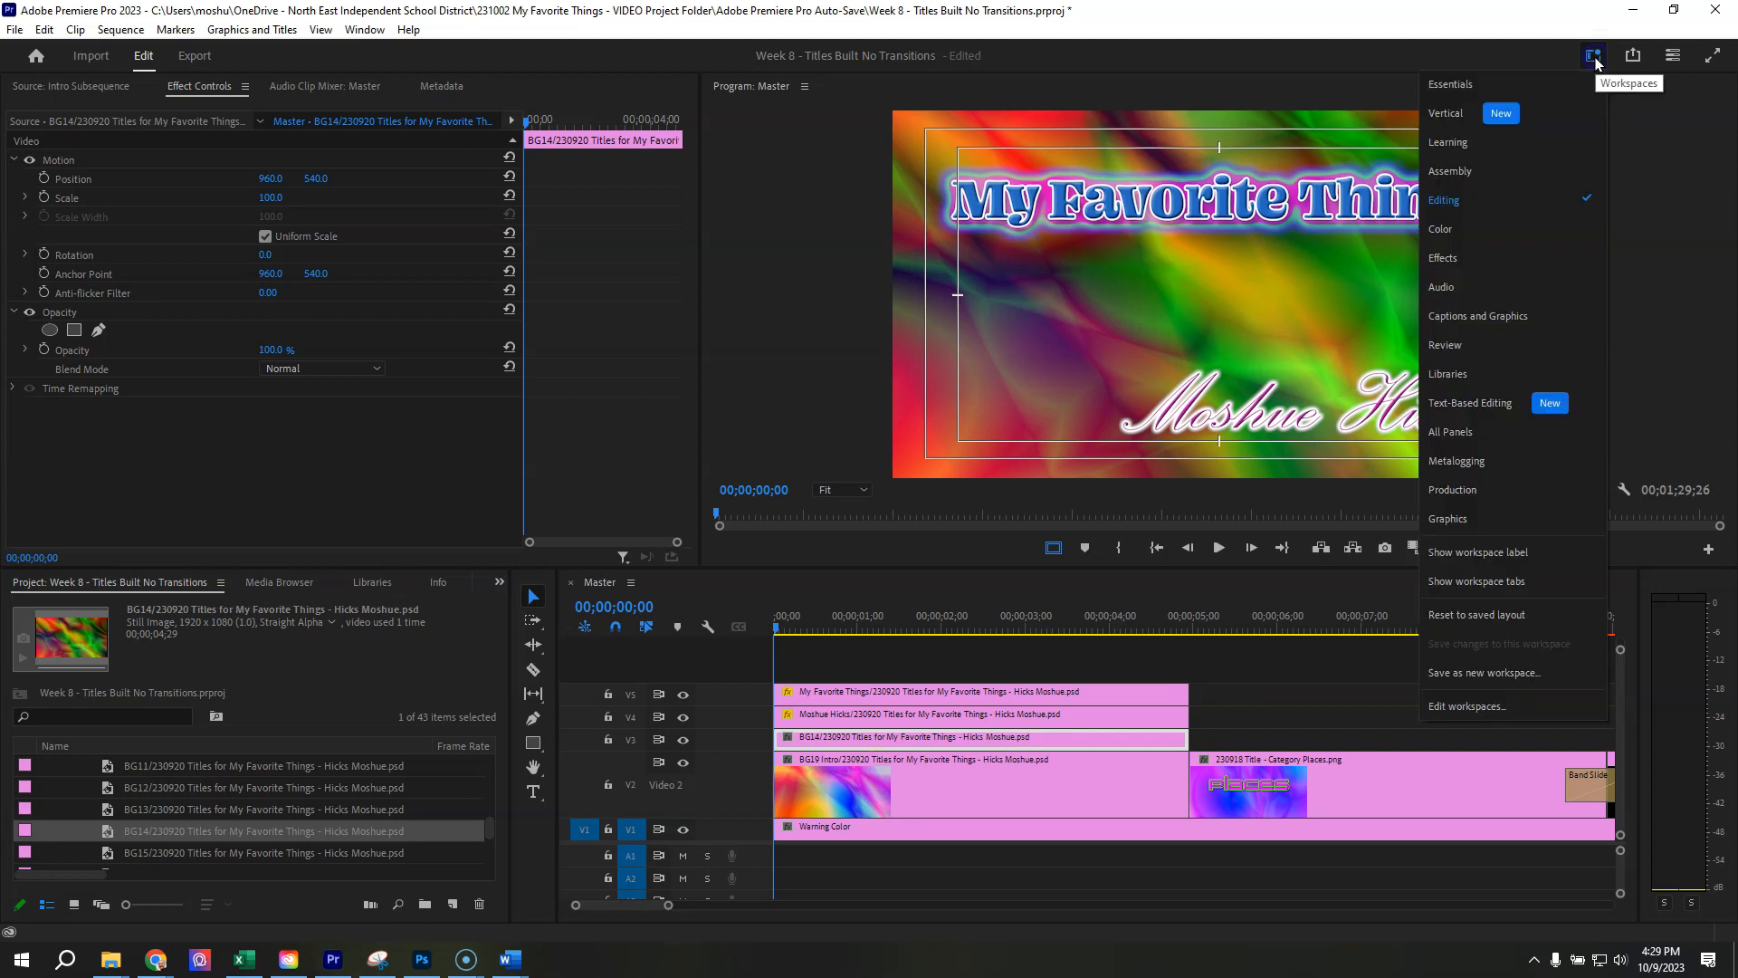
click(1465, 257)
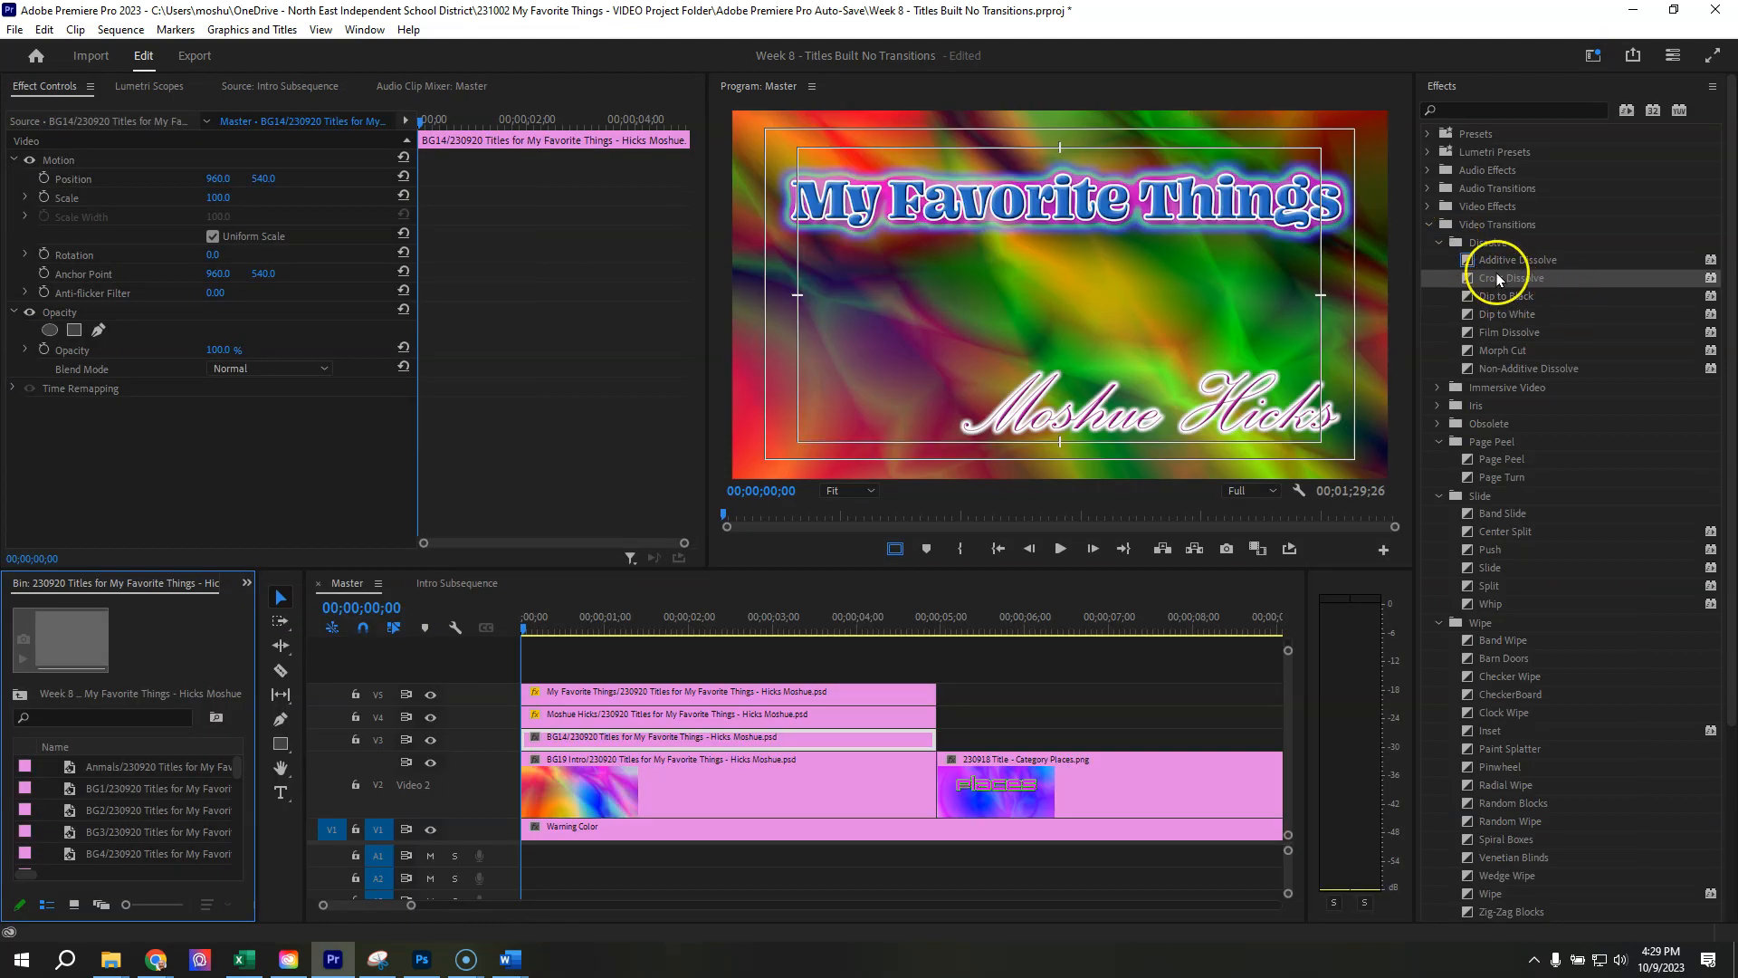
click(1496, 276)
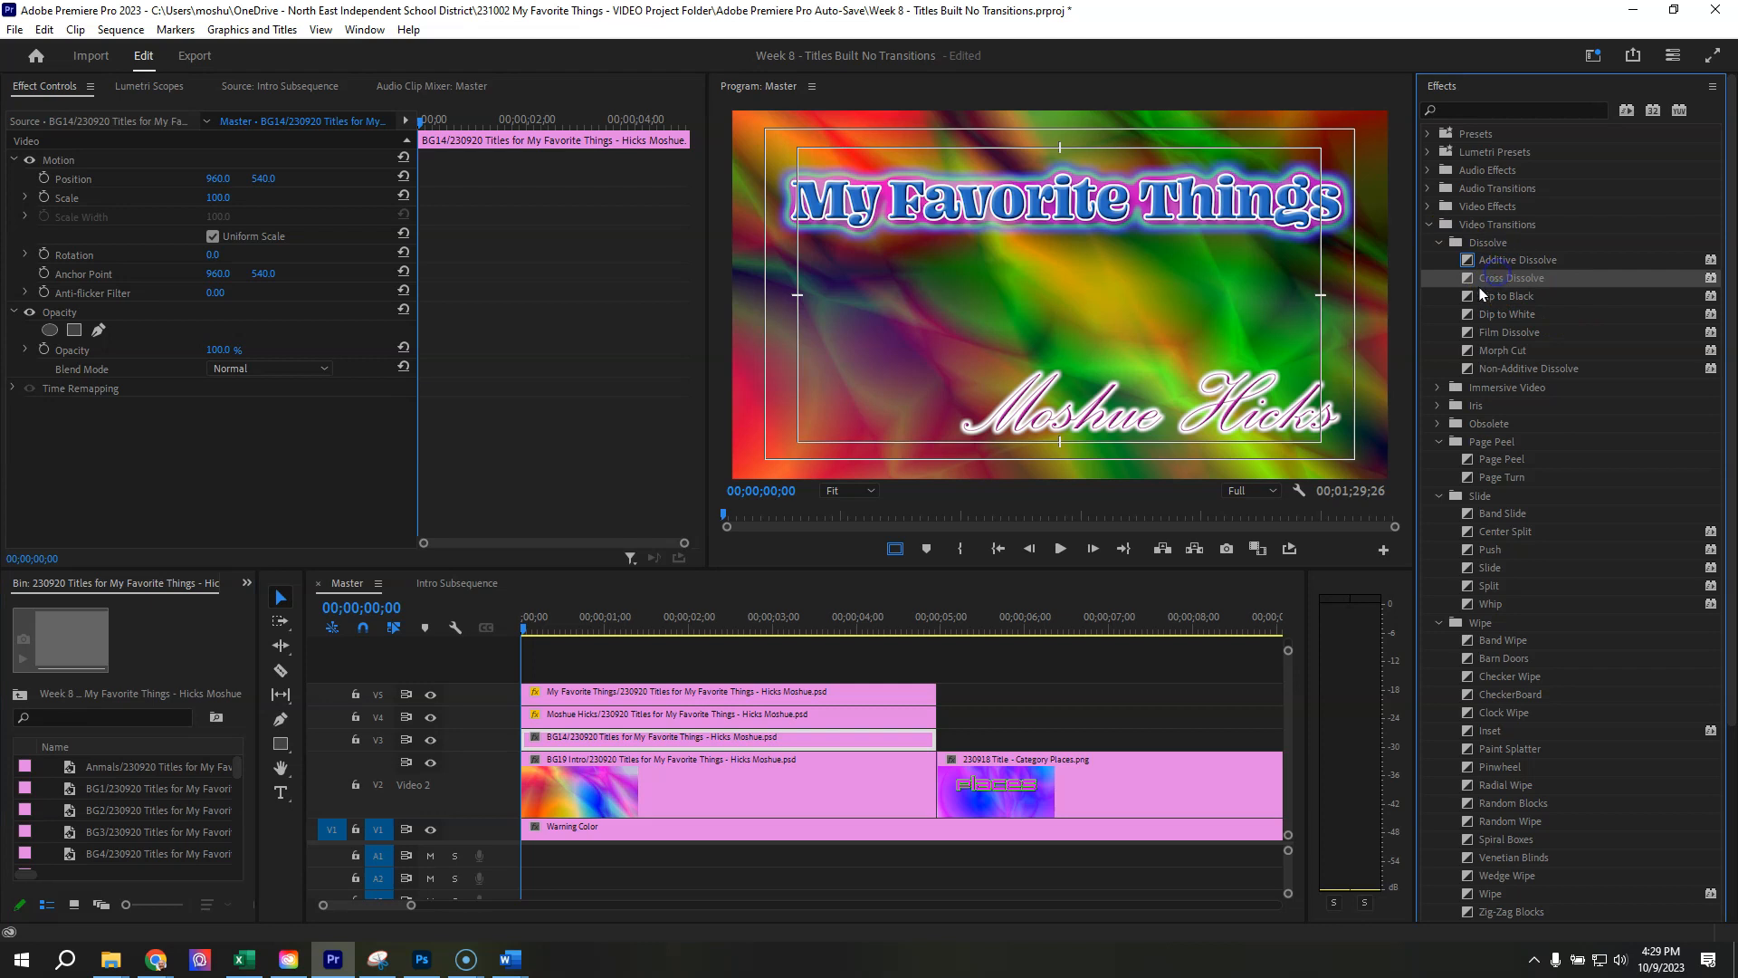
drag(1065, 555, 852, 696)
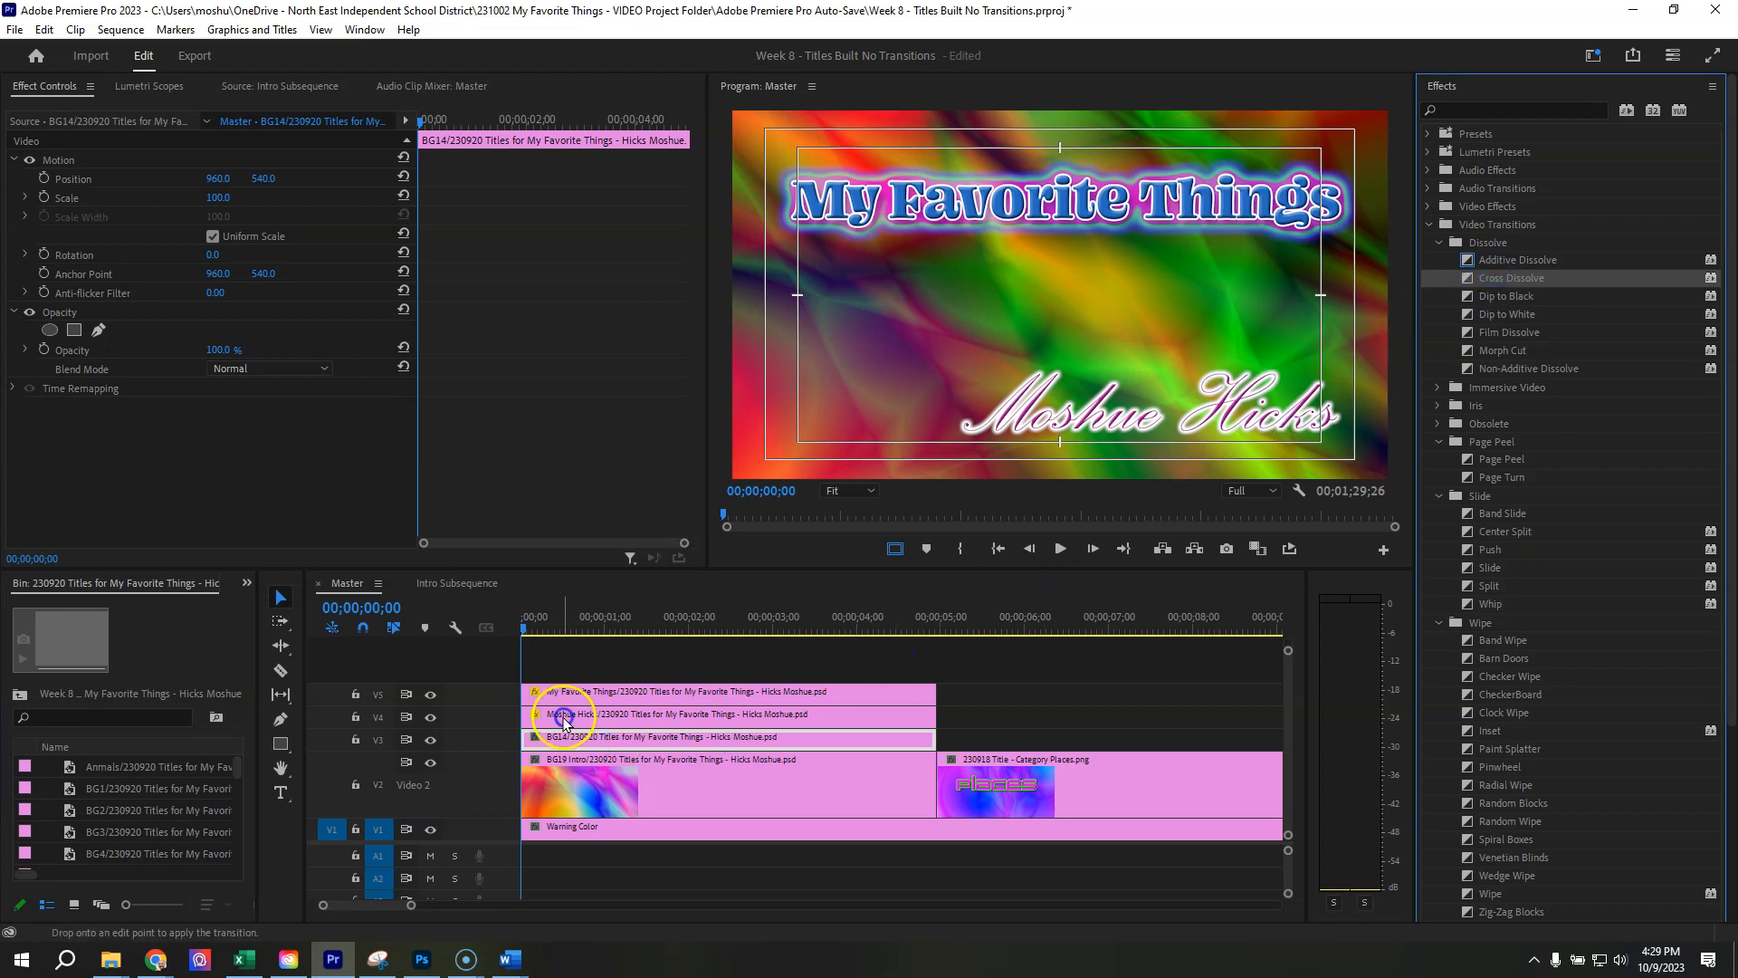
drag(563, 720, 527, 736)
Preview the Cross Dissolve between the two backgrounds and return the playhead to the sequence start
click(535, 628)
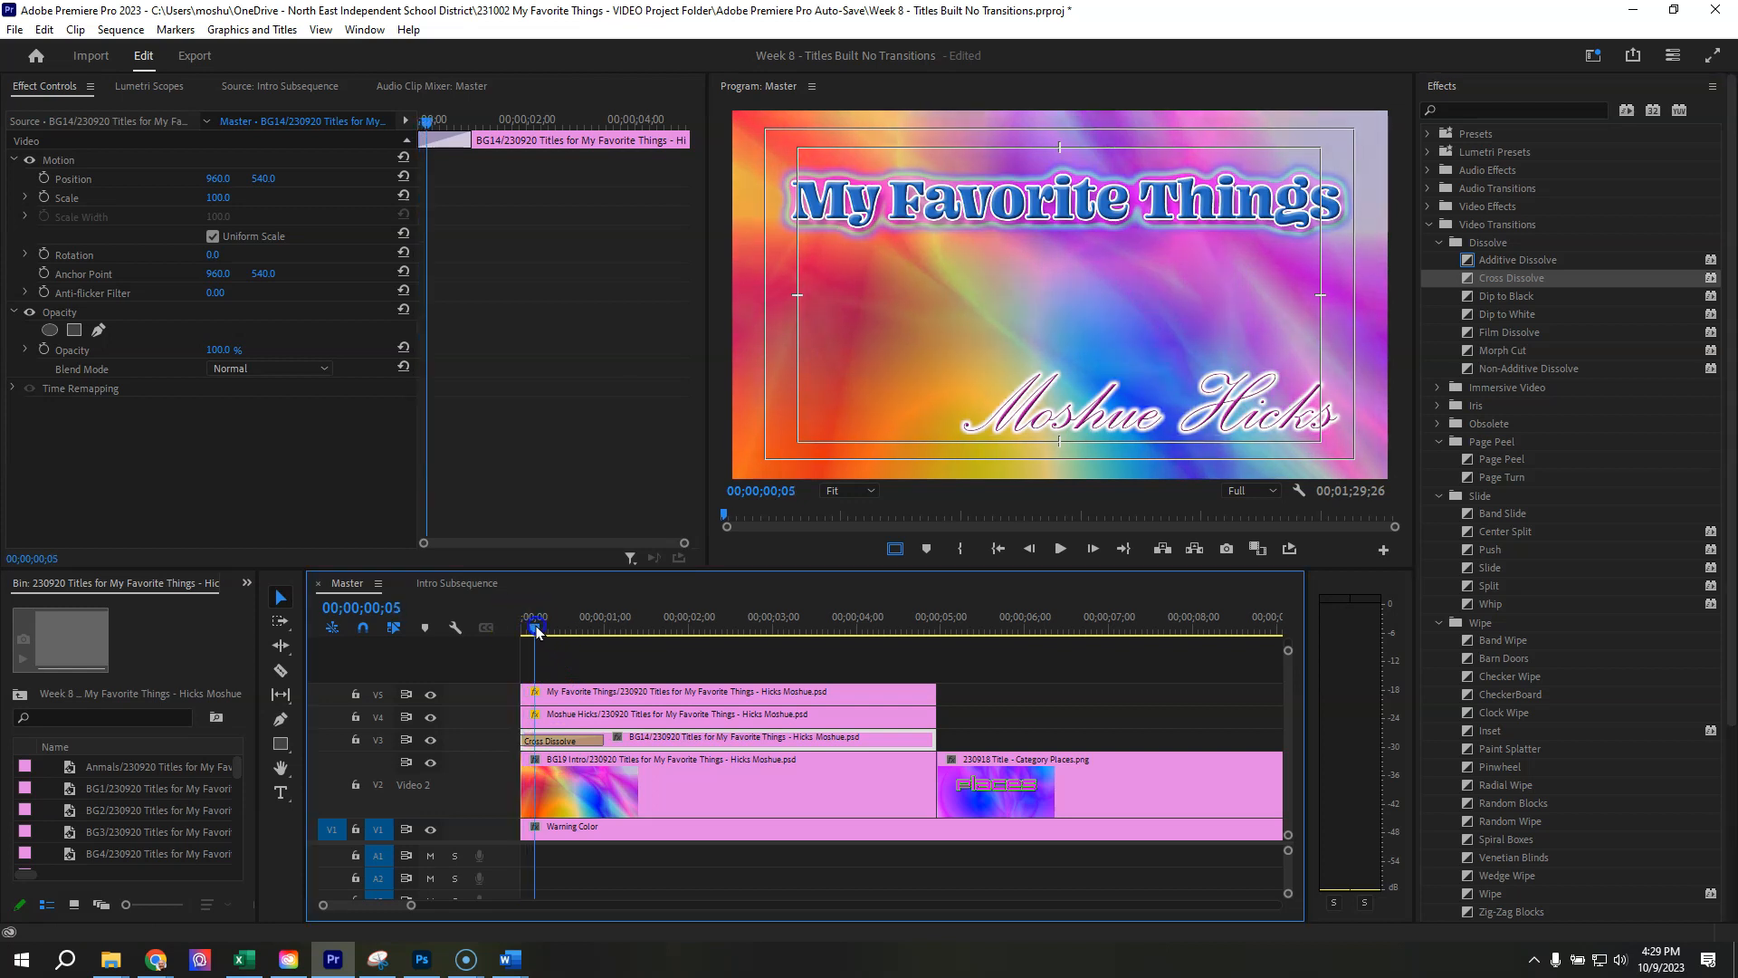
drag(535, 628, 624, 628)
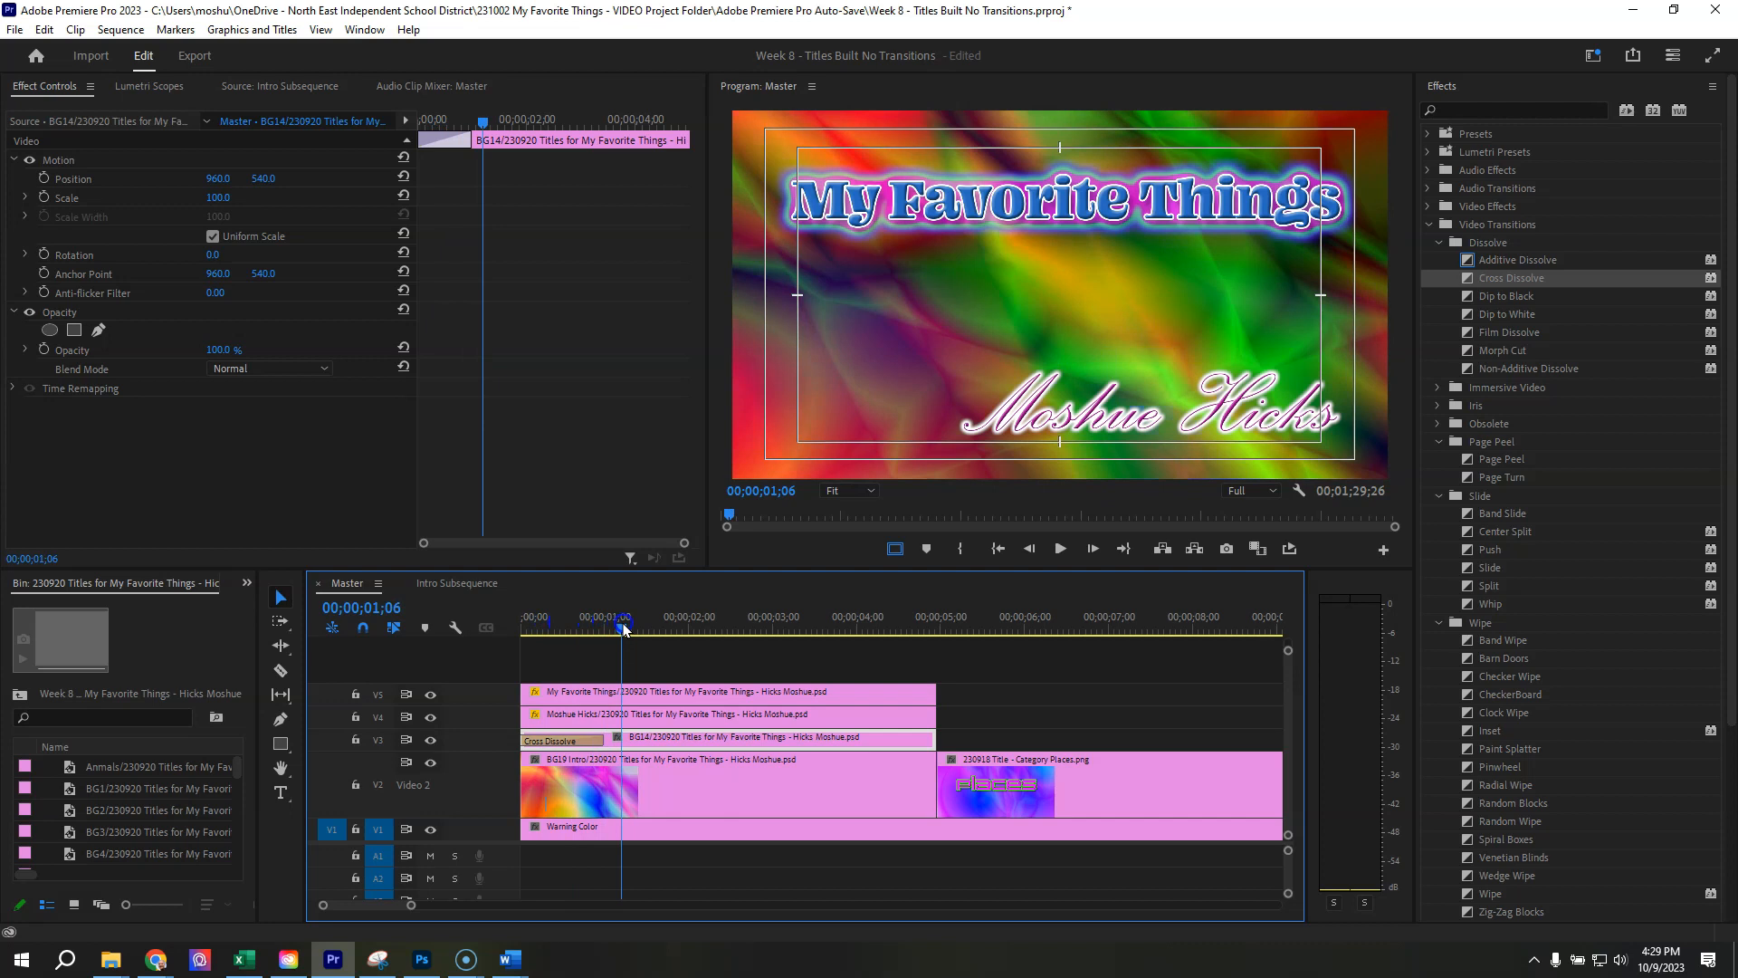
click(712, 742)
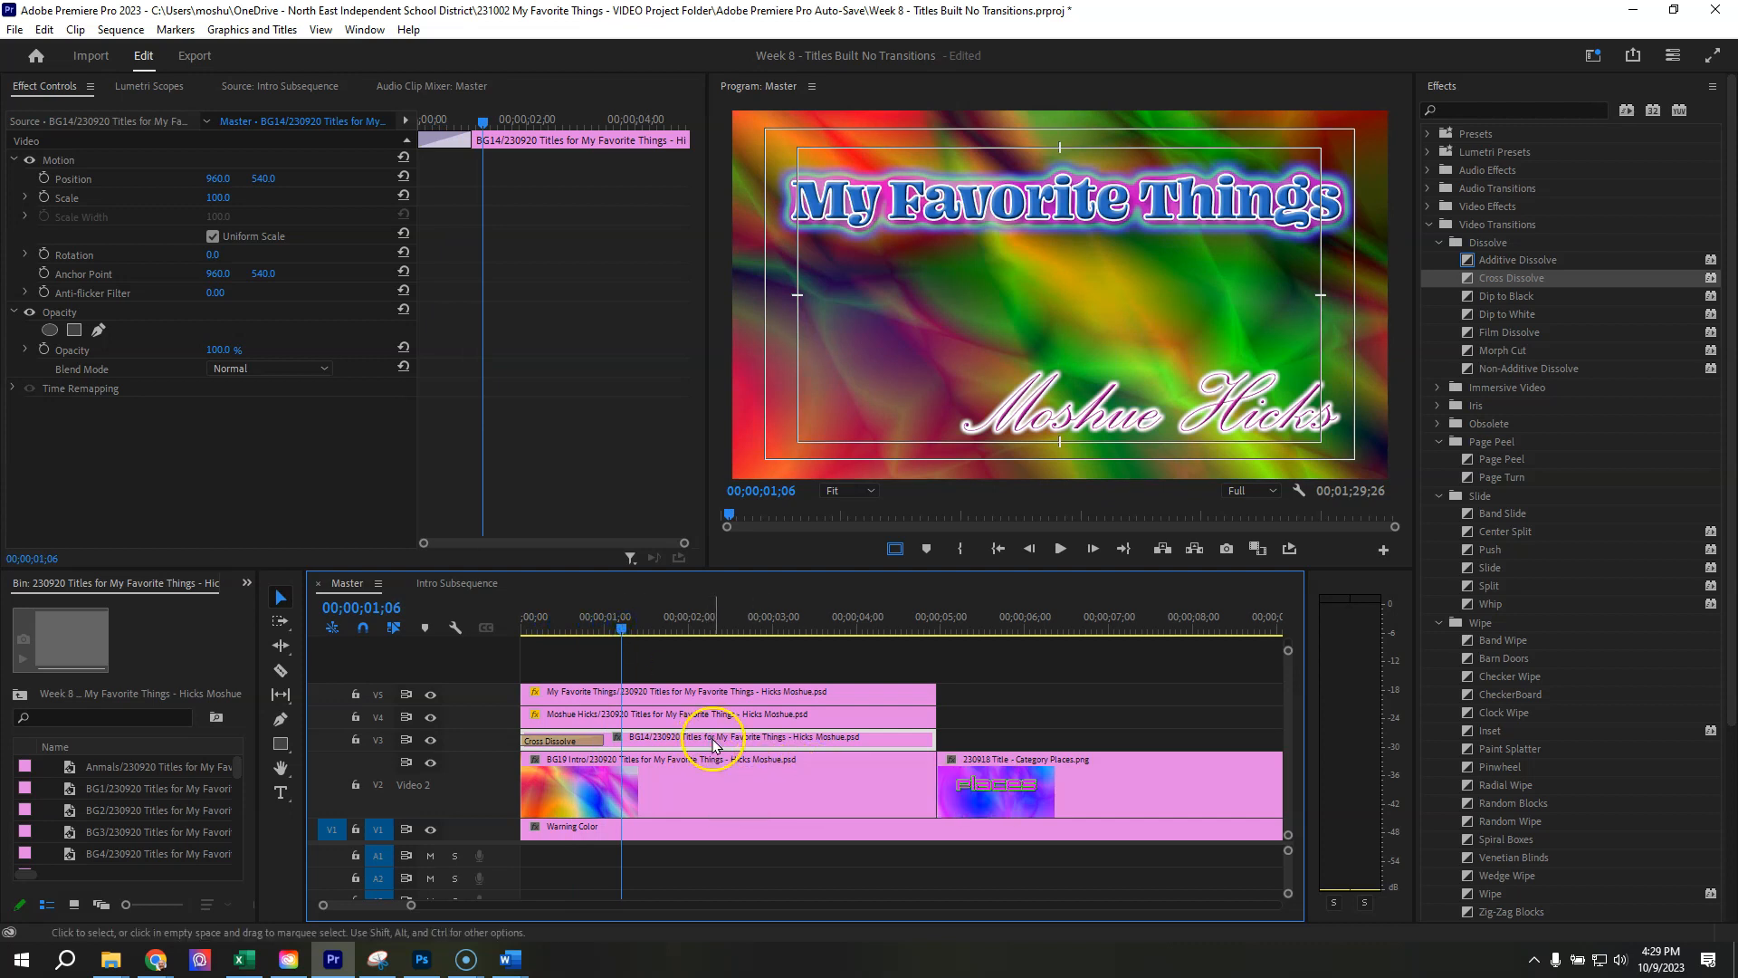
drag(625, 623, 481, 634)
Extend the Cross Dissolve on V3 over the whole BG14 clip, to a duration of 00;00;04;29, and preview the blend
click(532, 743)
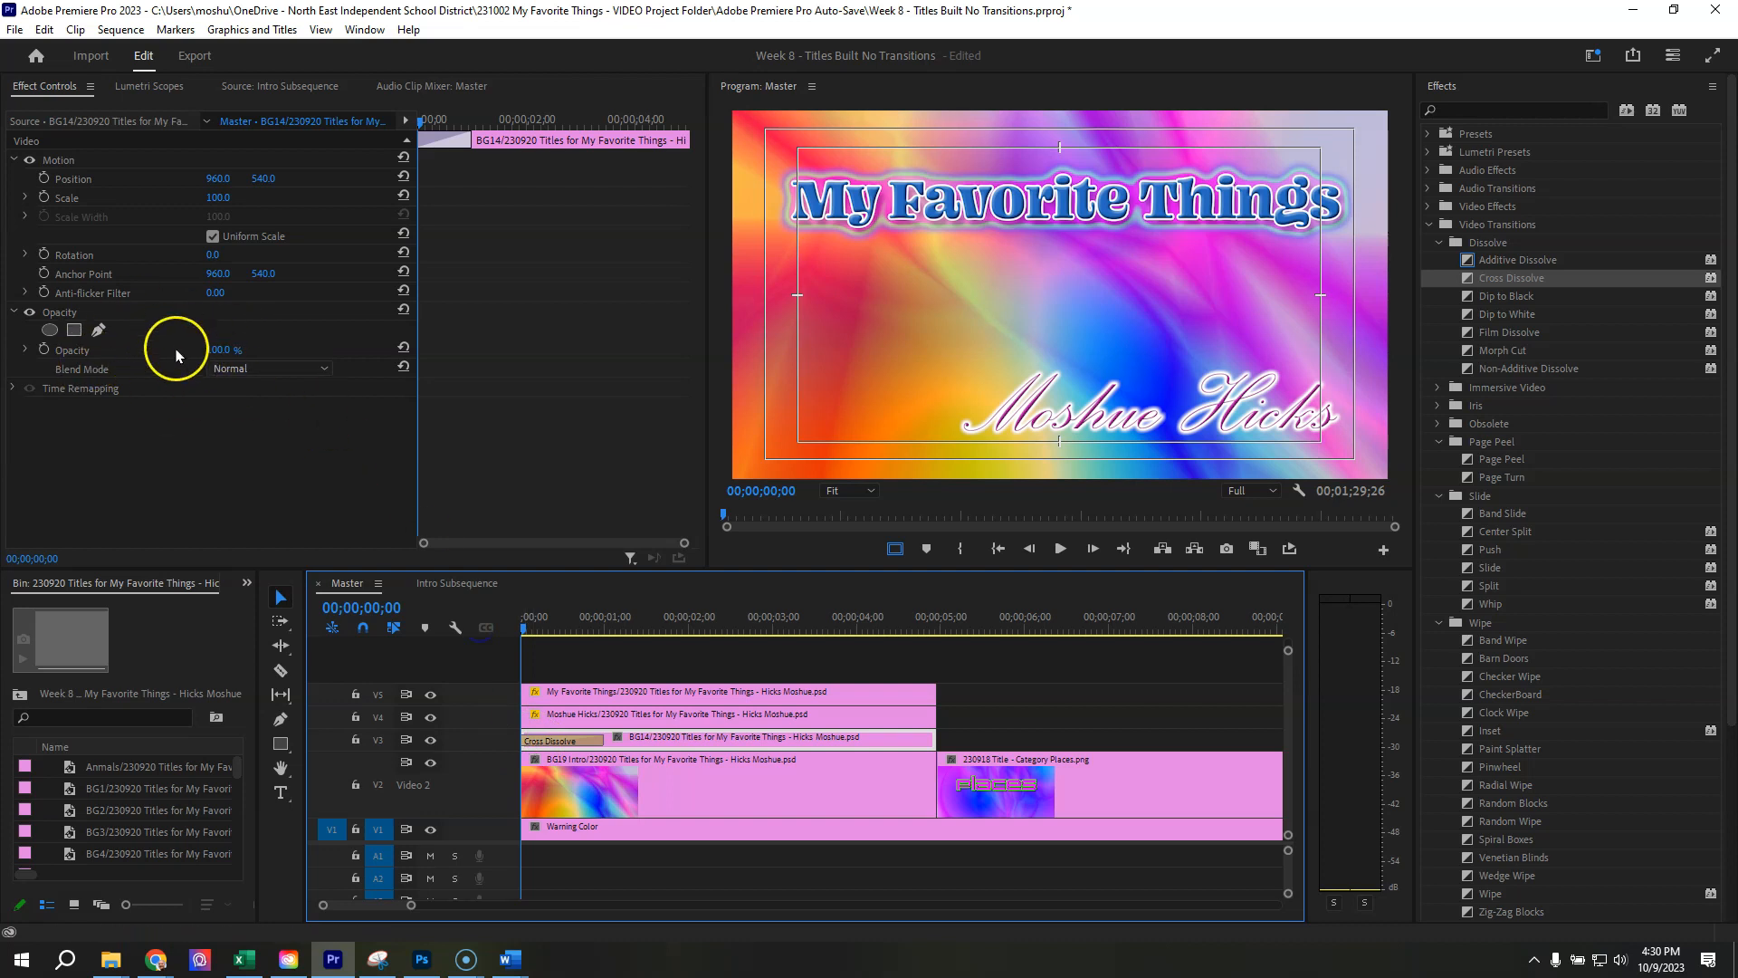
click(558, 741)
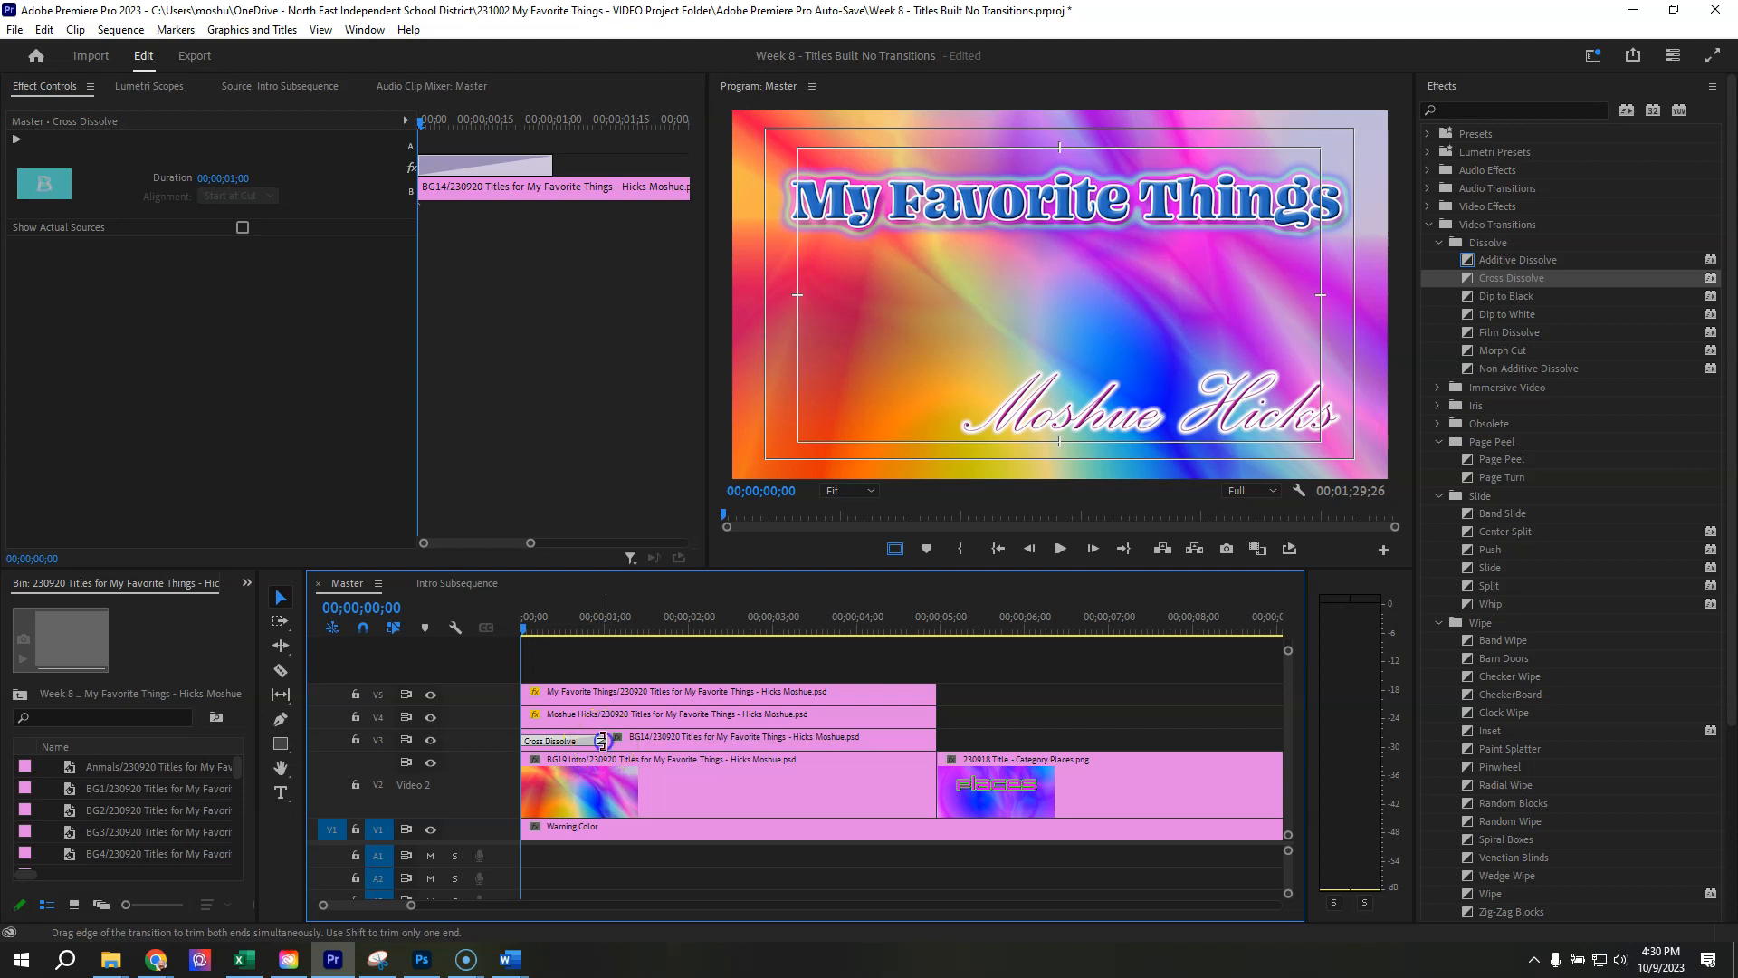
drag(602, 740, 616, 741)
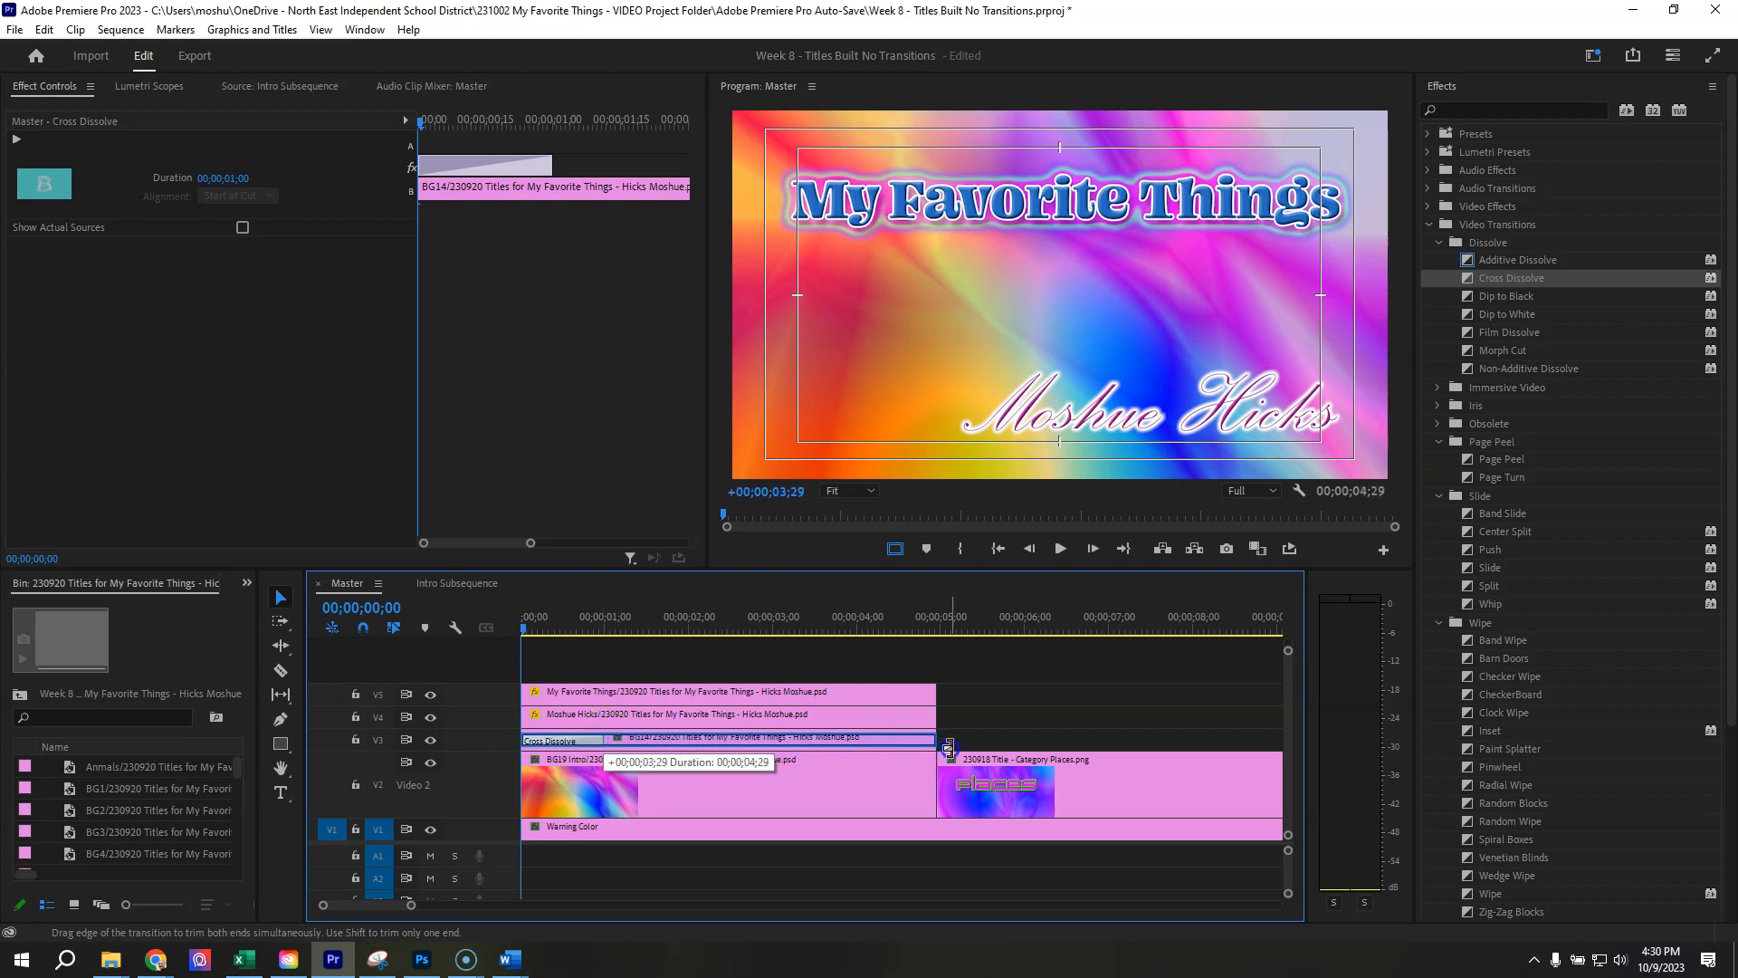
drag(948, 747, 946, 746)
click(529, 627)
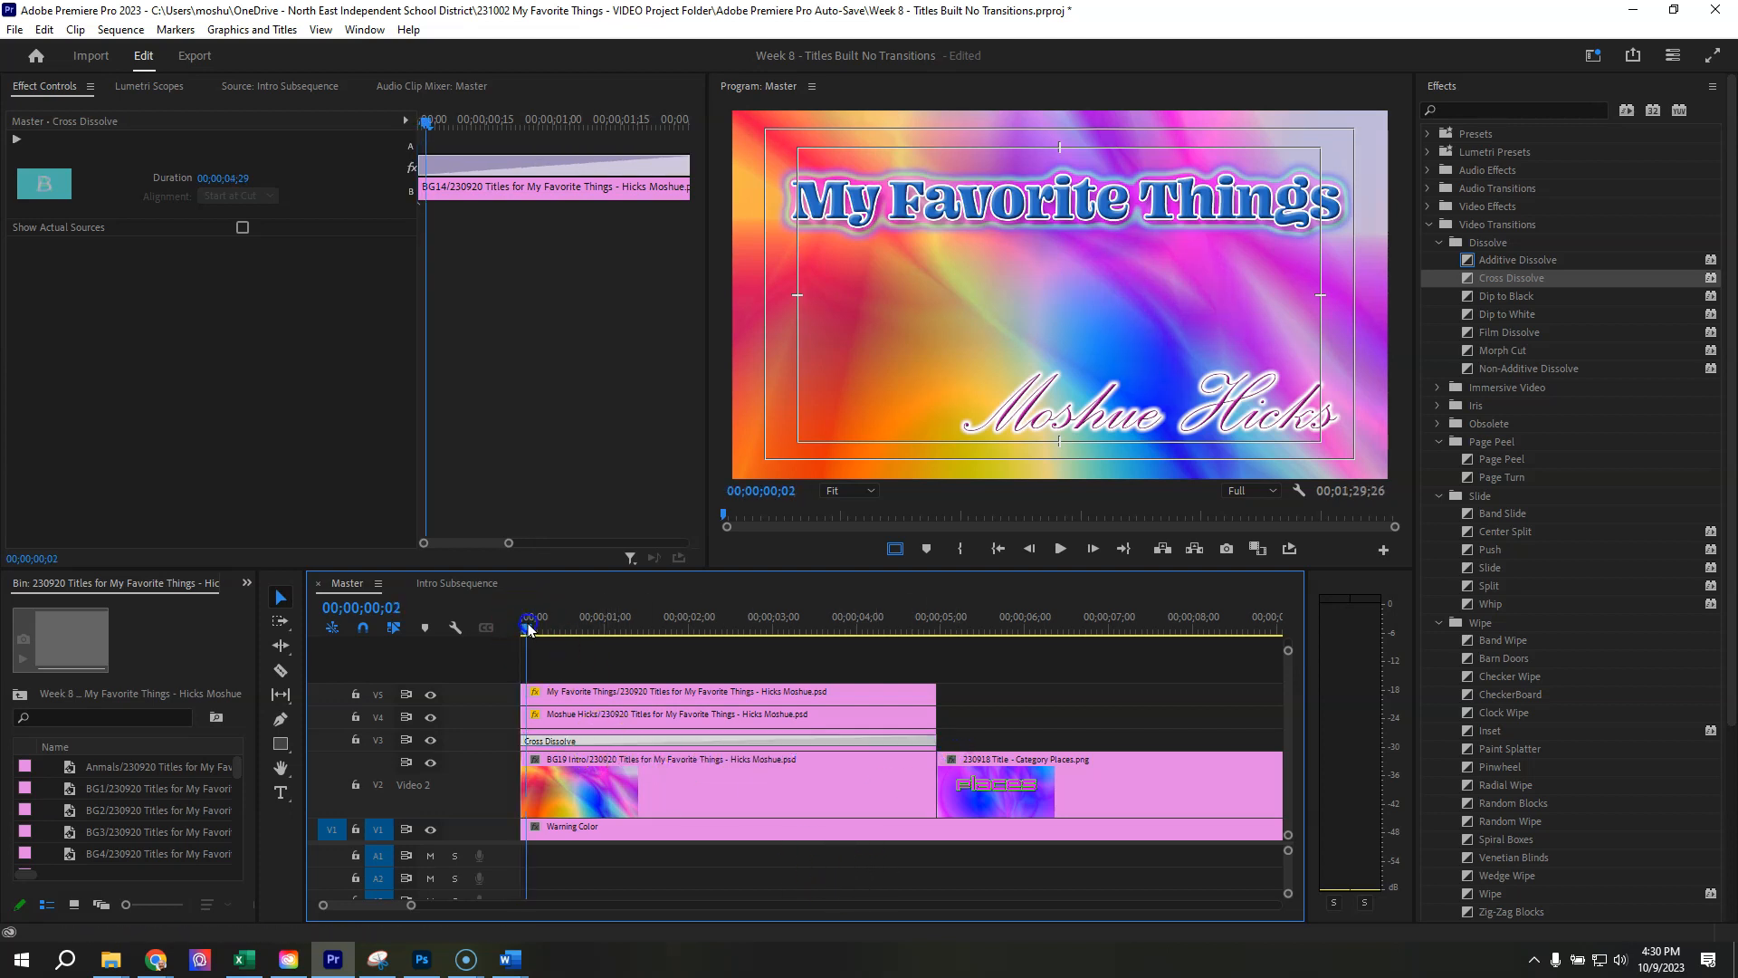
drag(529, 627, 511, 666)
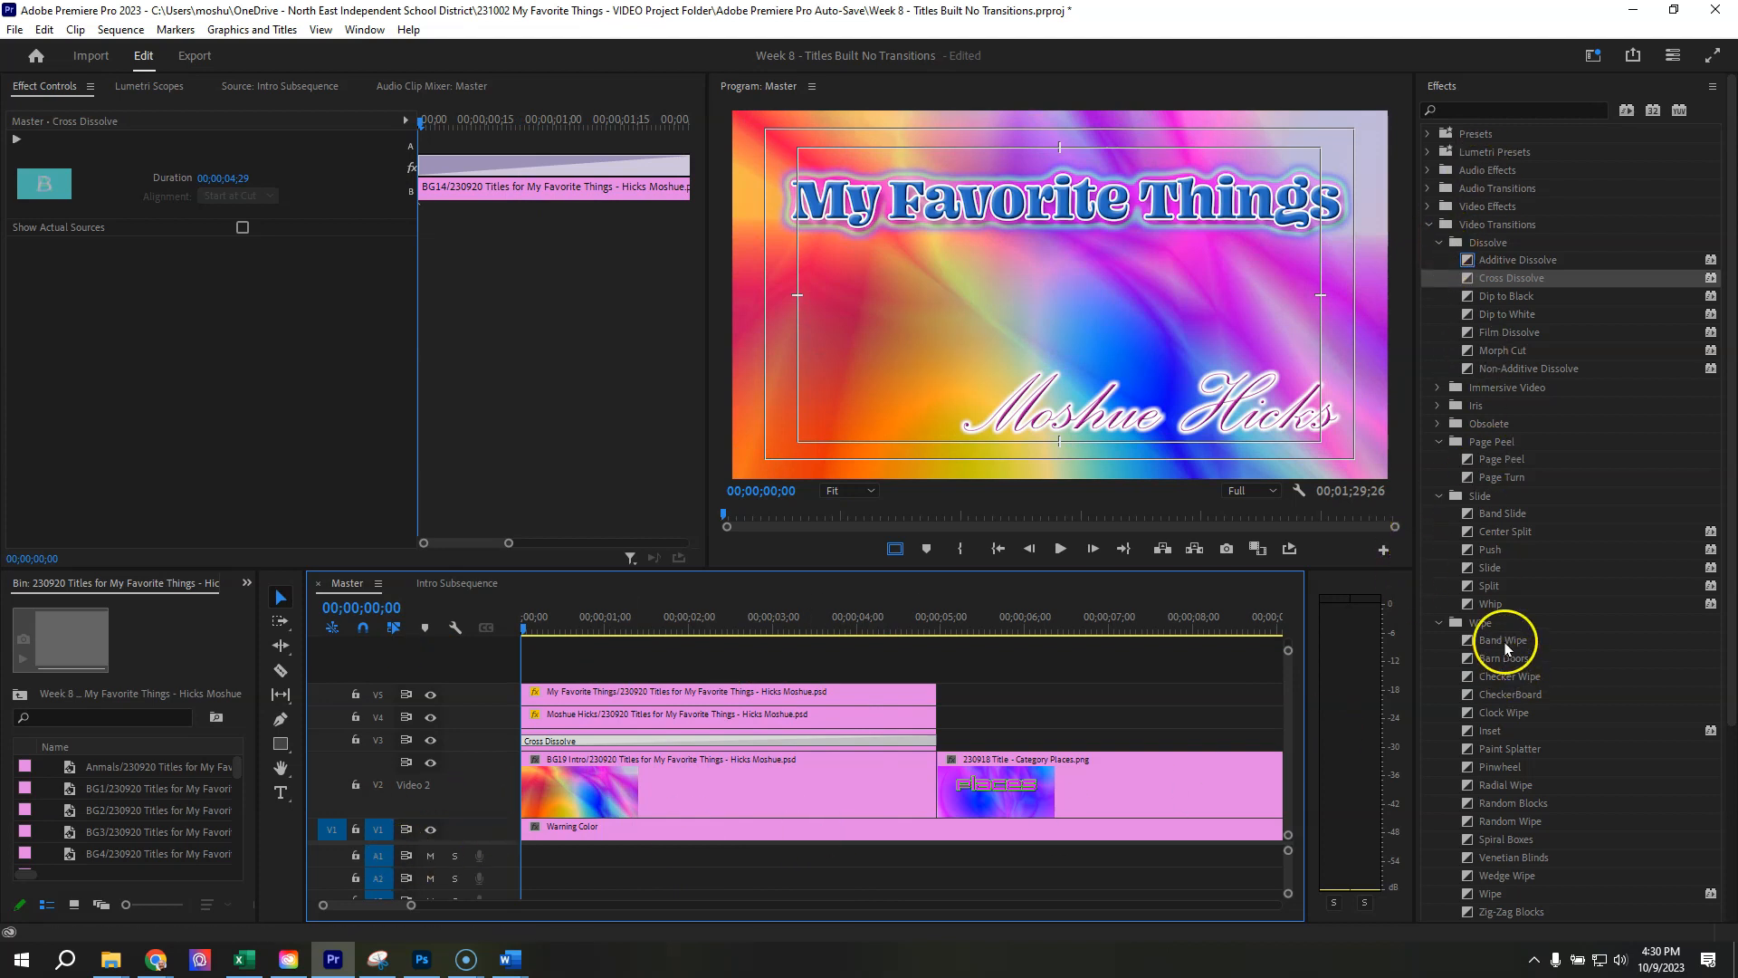
Add a Push transition to the start of the My Favorite Things title on V5 and preview it
click(1494, 549)
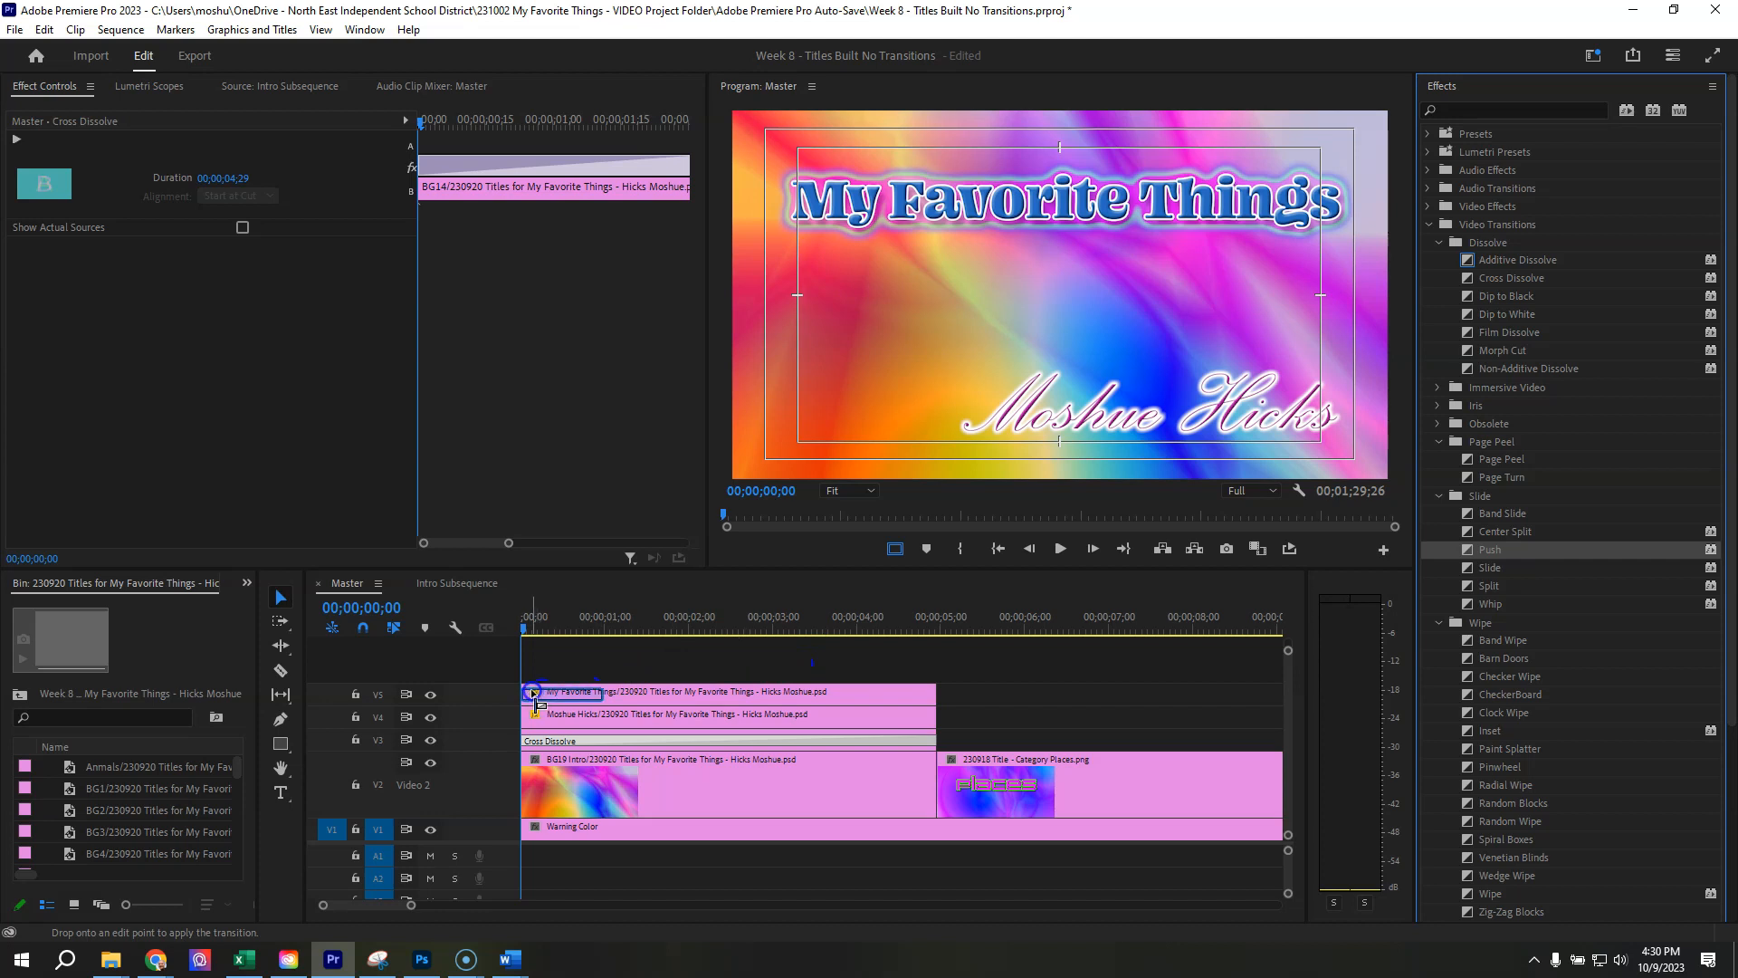
drag(534, 697, 536, 697)
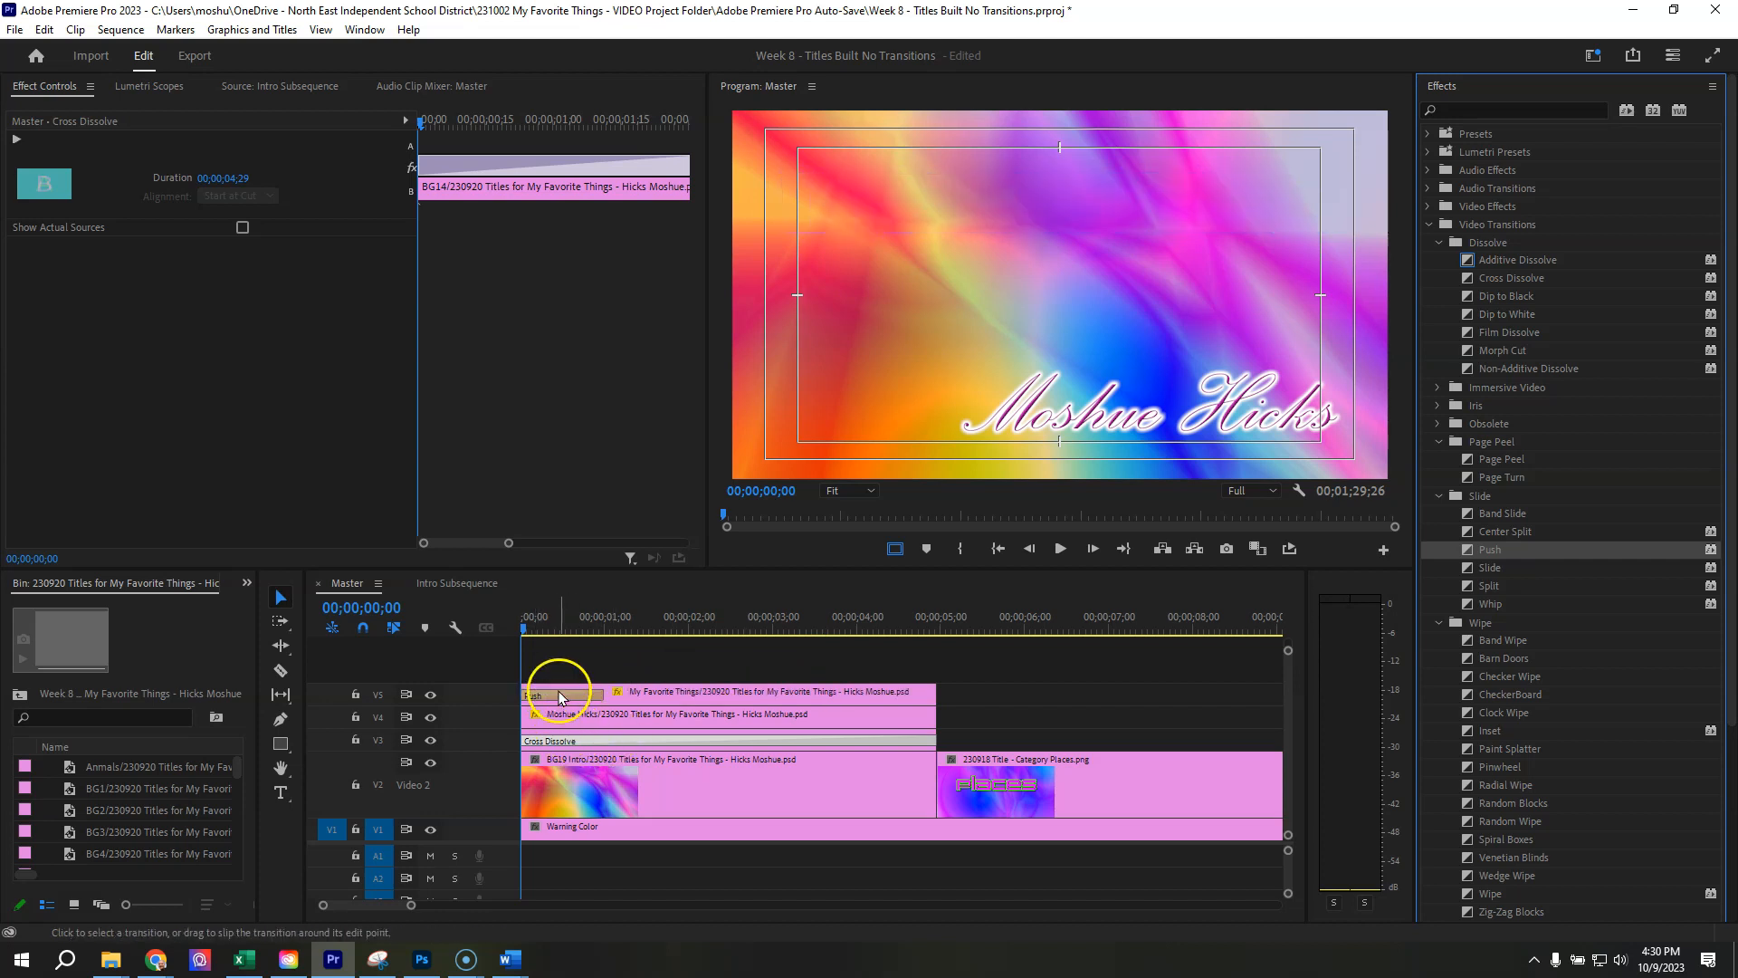
drag(525, 623, 611, 631)
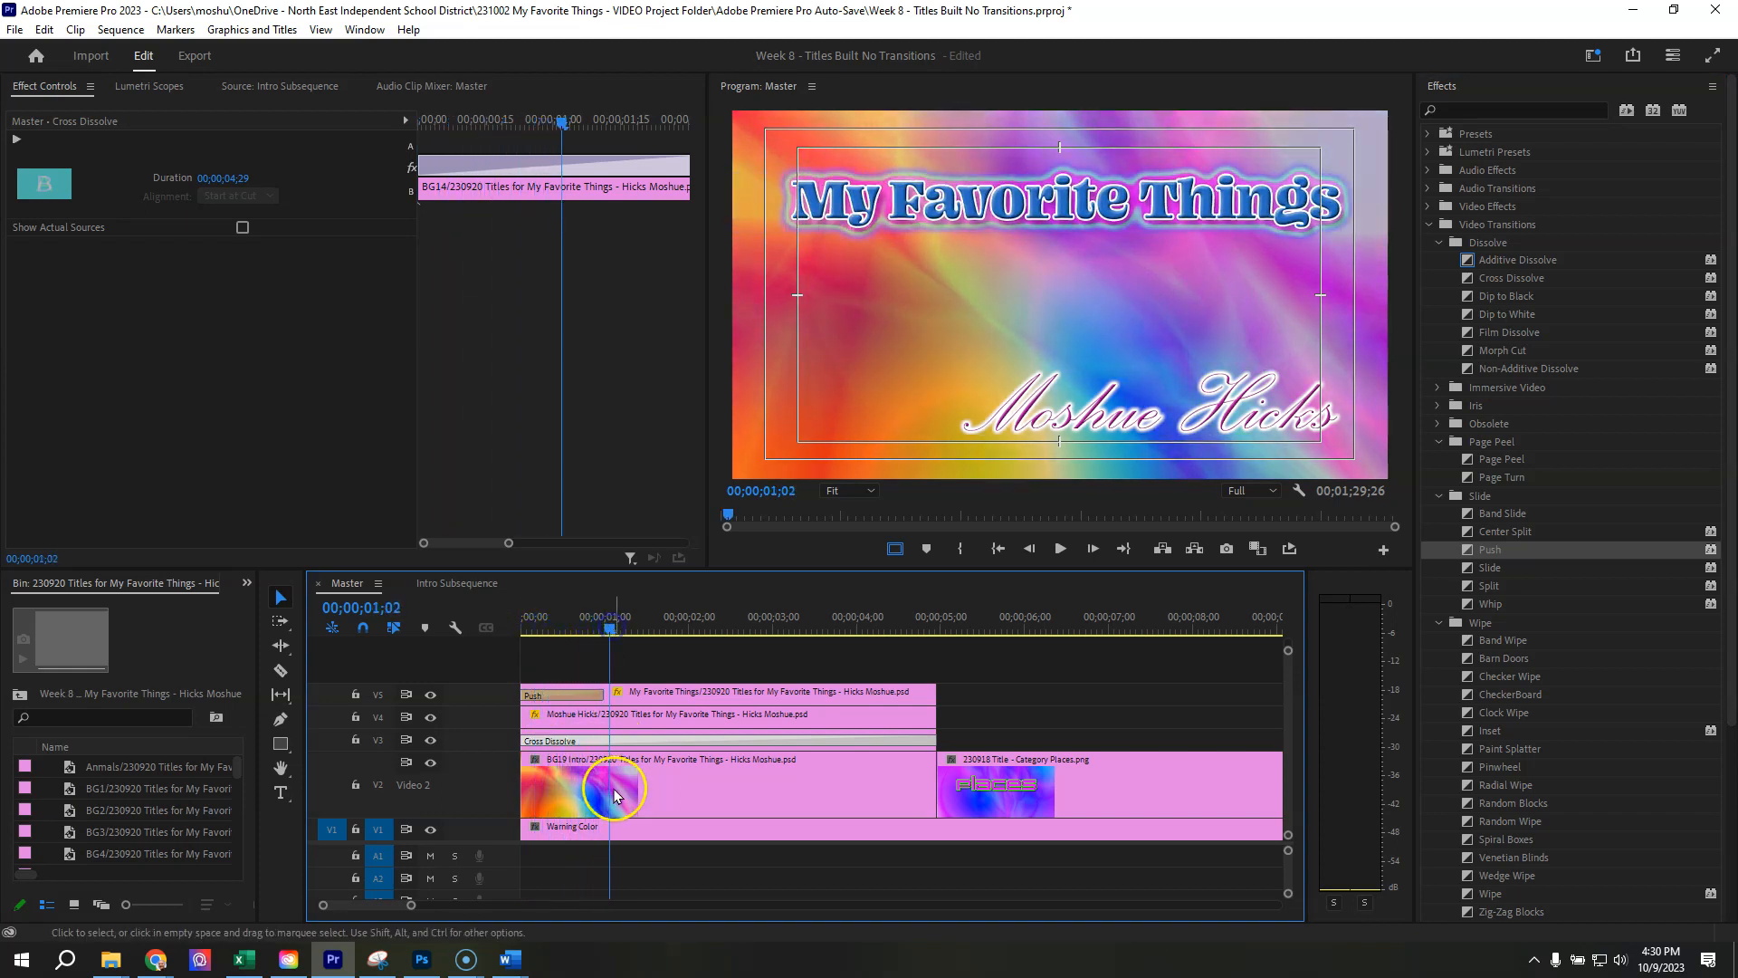
Set the opening Push on the My Favorite Things title to move from East to West and preview it
click(579, 694)
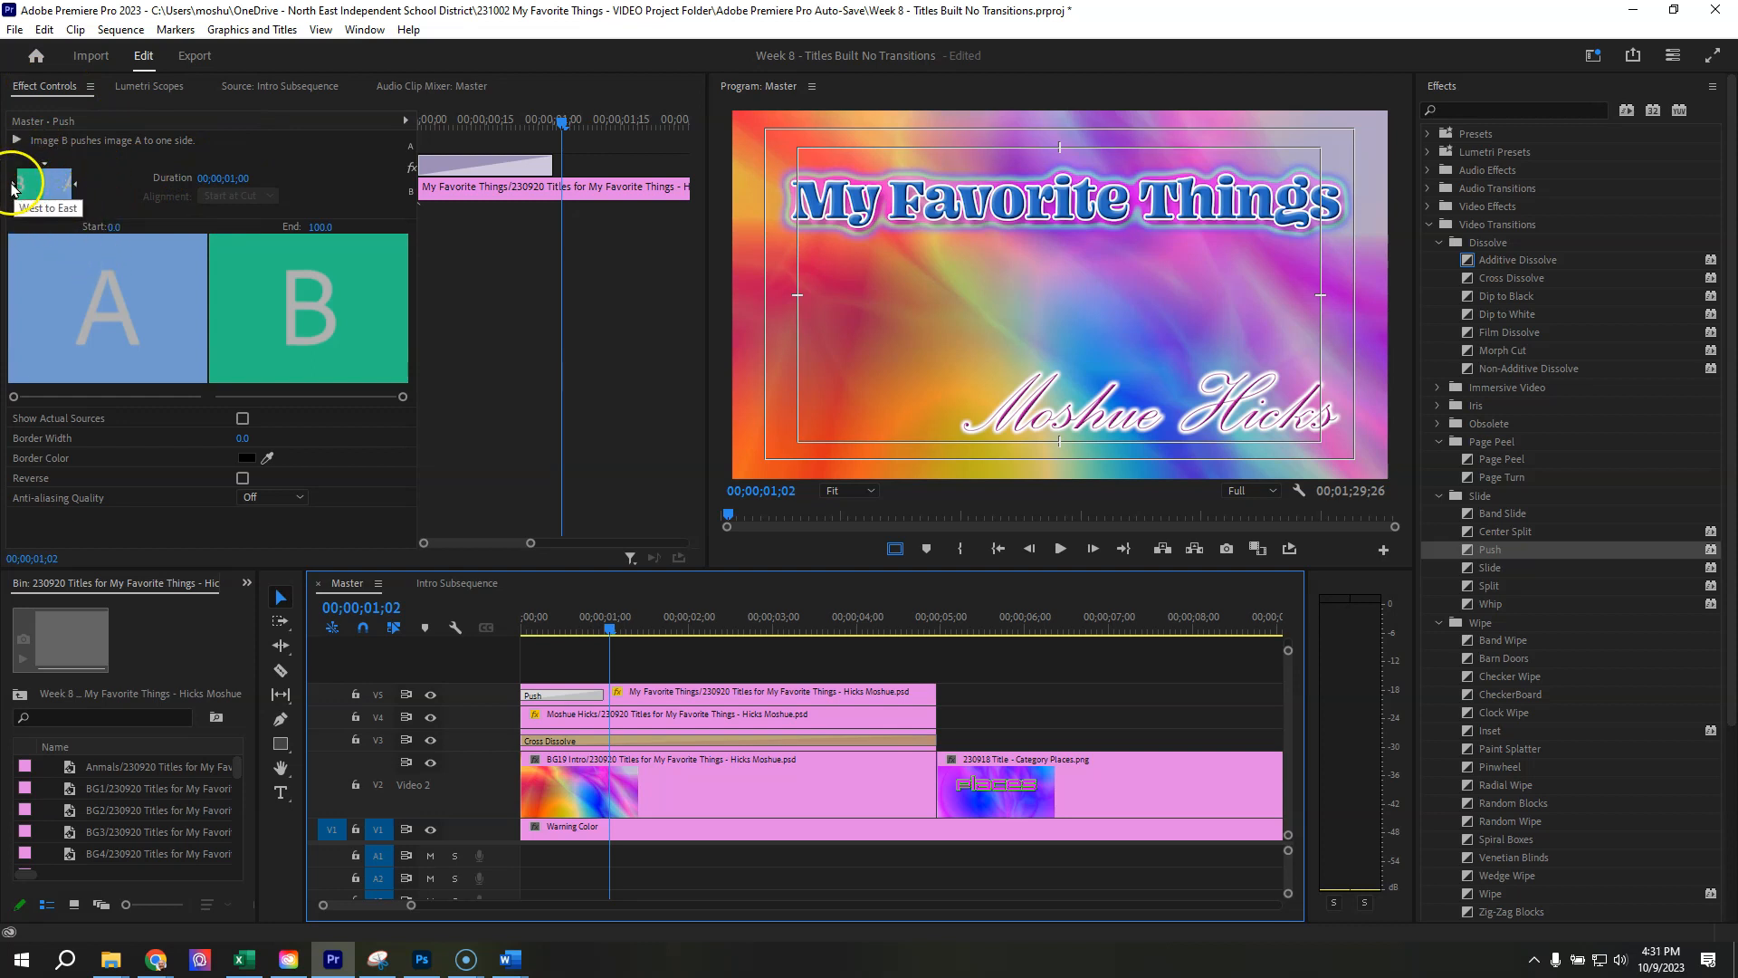
click(77, 188)
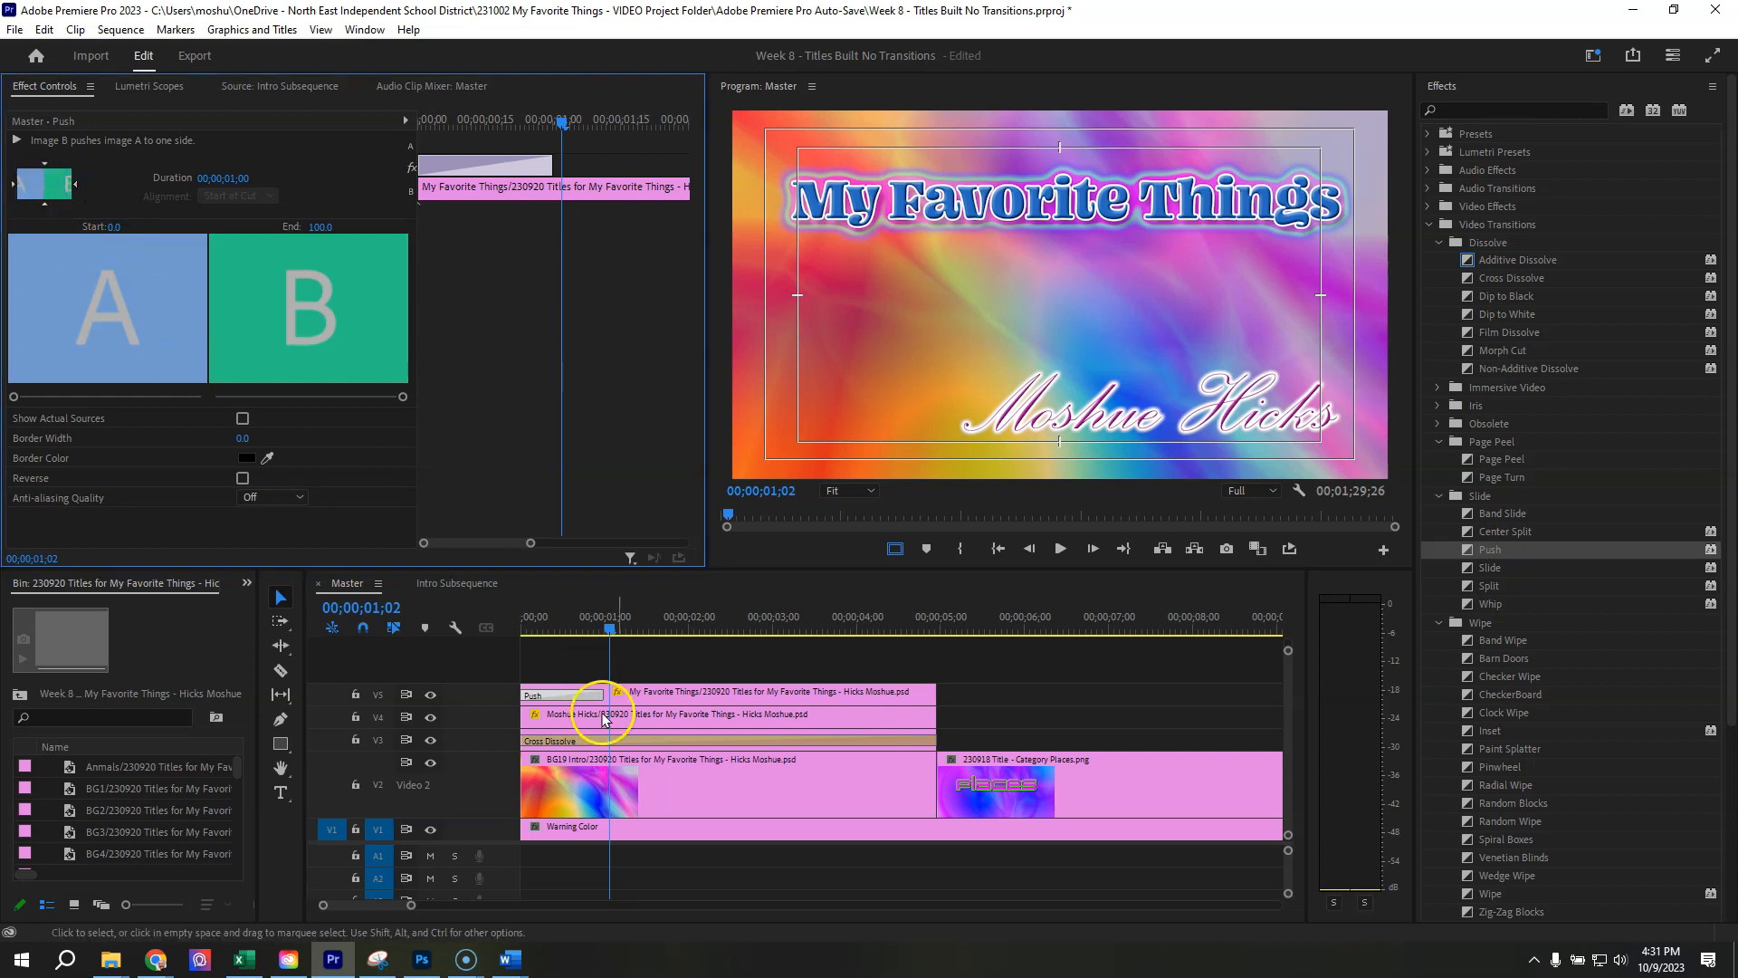
click(531, 618)
drag(530, 618, 873, 652)
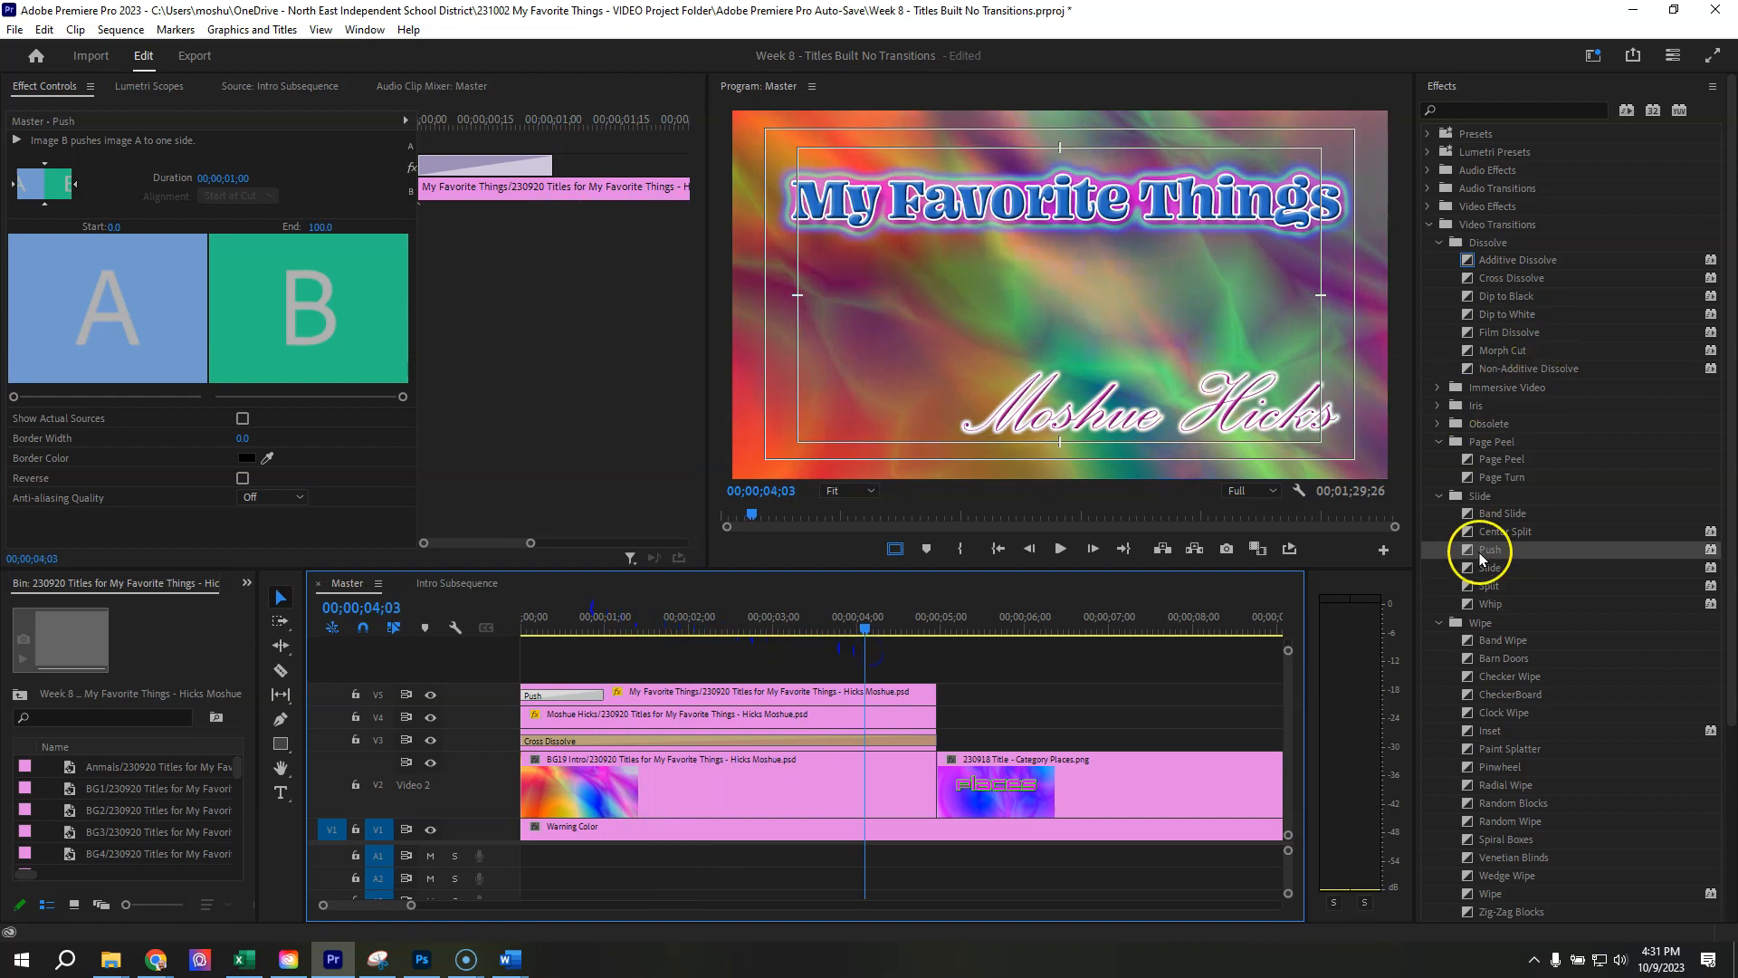
Add a Push transition to the end of the My Favorite Things title on V5 and preview it
drag(1474, 553, 928, 699)
click(864, 625)
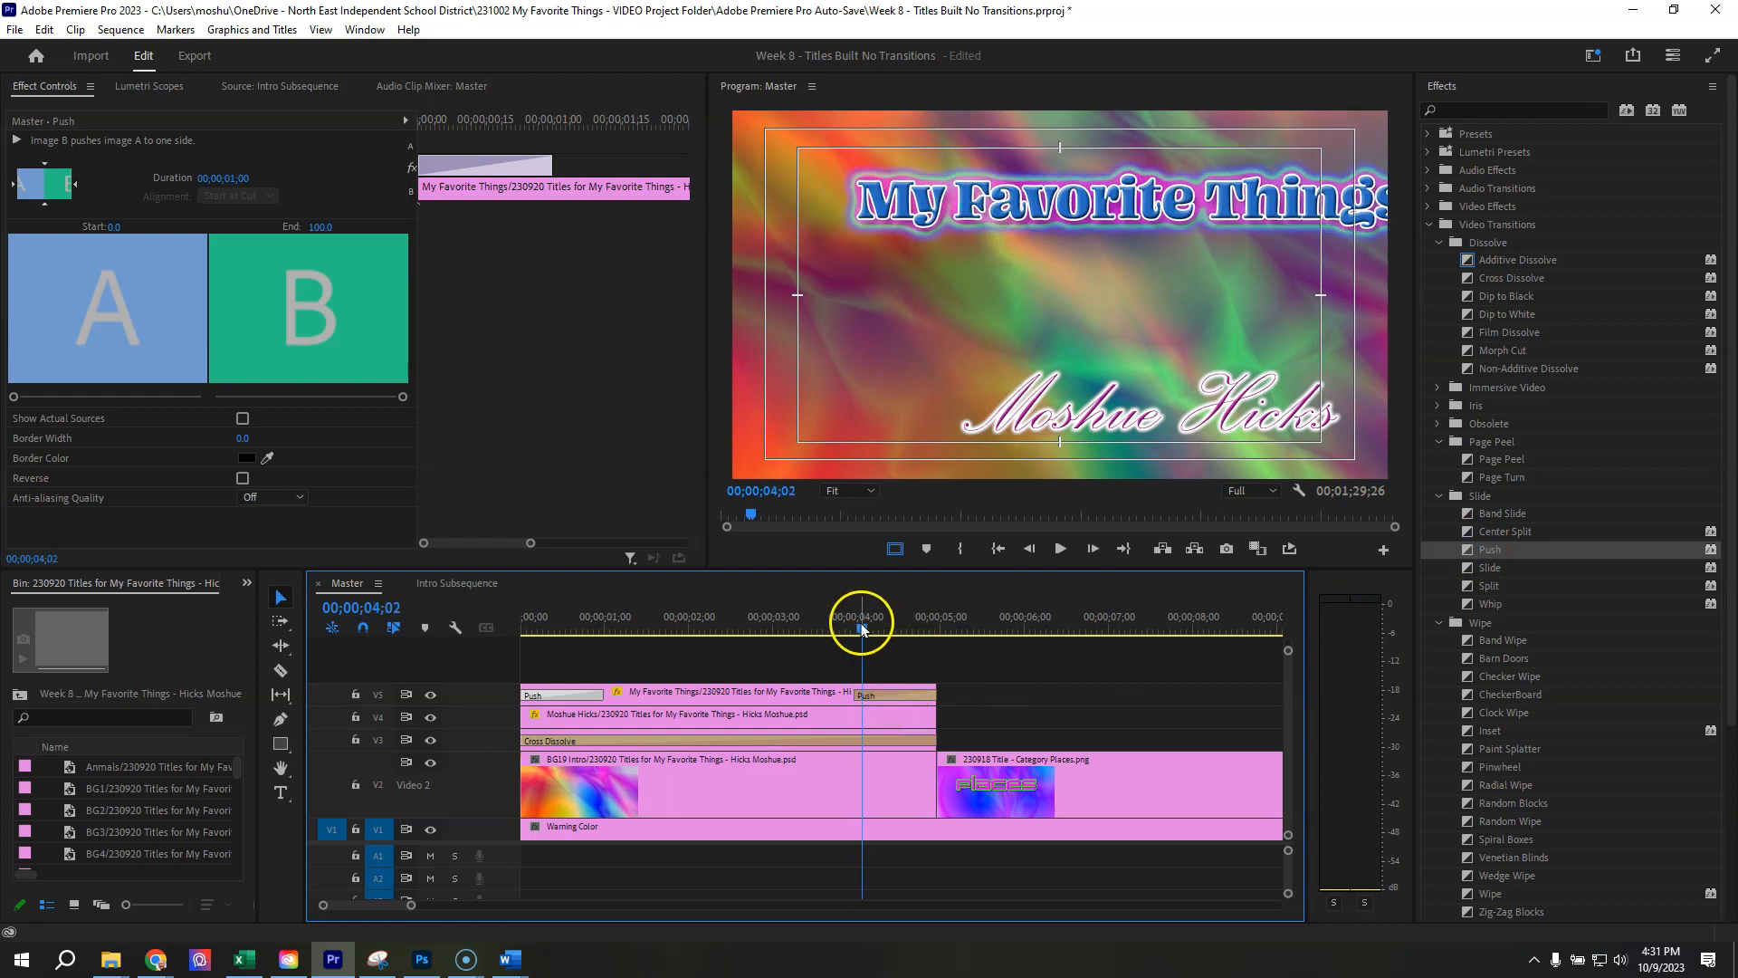
click(871, 625)
mouse_move(872, 629)
mouse_down()
mouse_move(896, 625)
mouse_move(872, 624)
mouse_up()
Set the closing Push on the My Favorite Things title to move from South to North and preview the exit
click(881, 698)
click(881, 695)
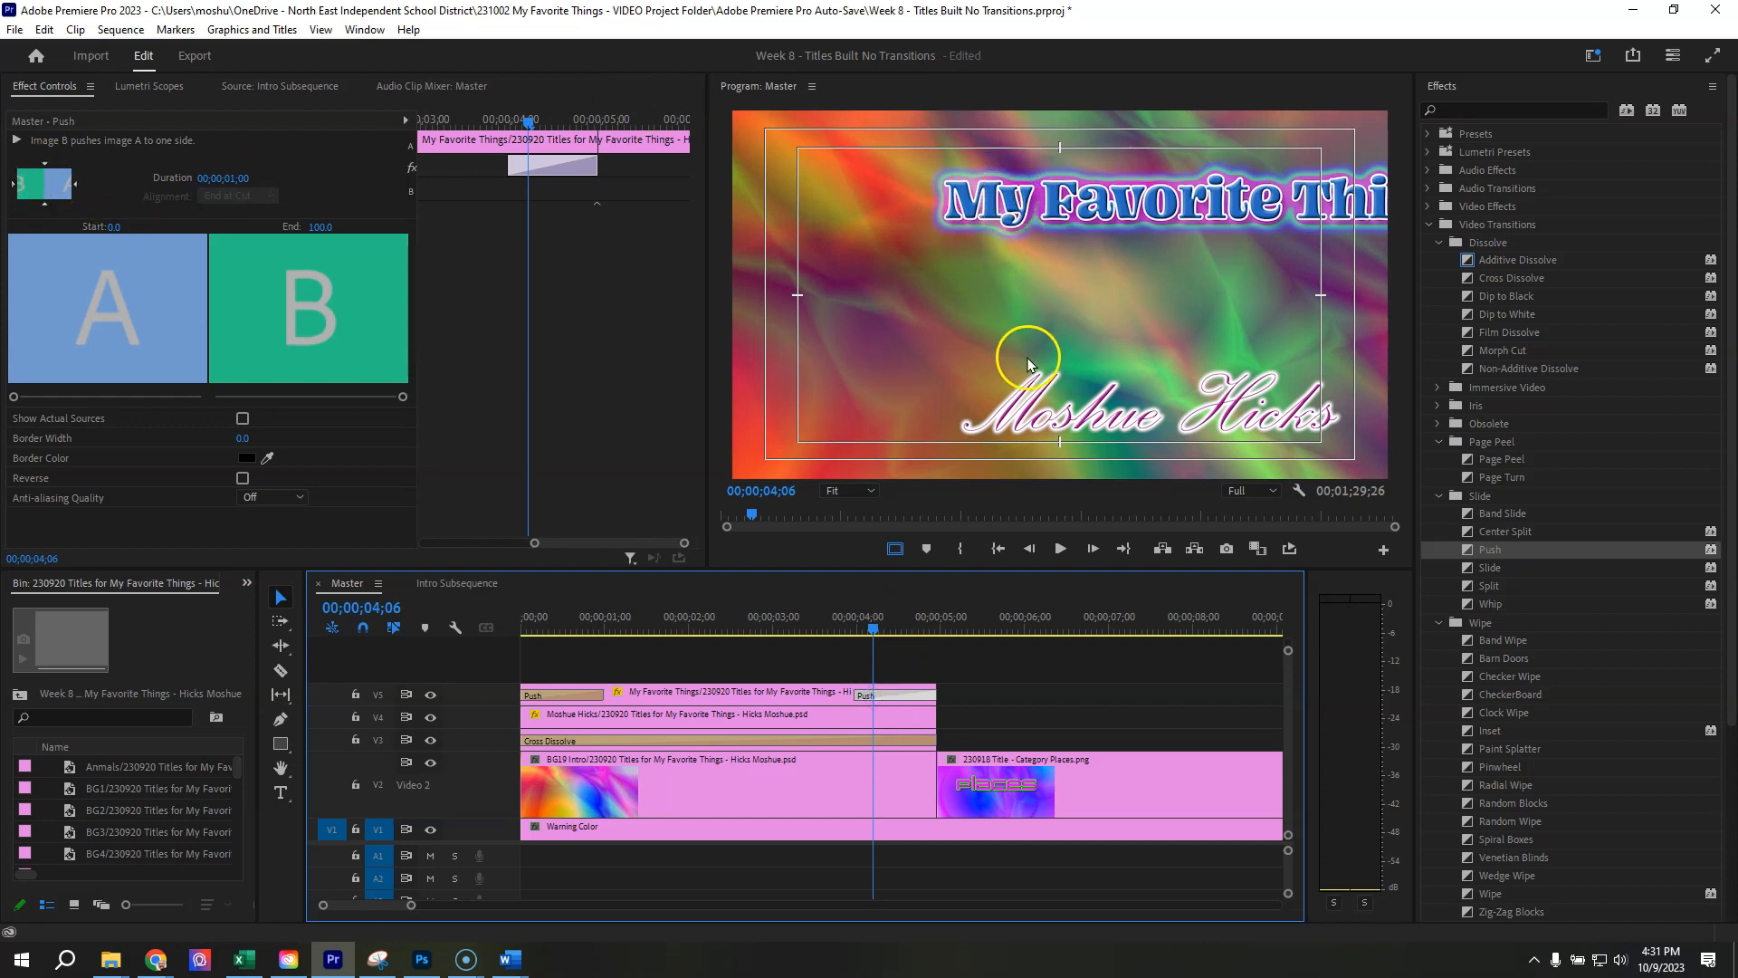
click(45, 209)
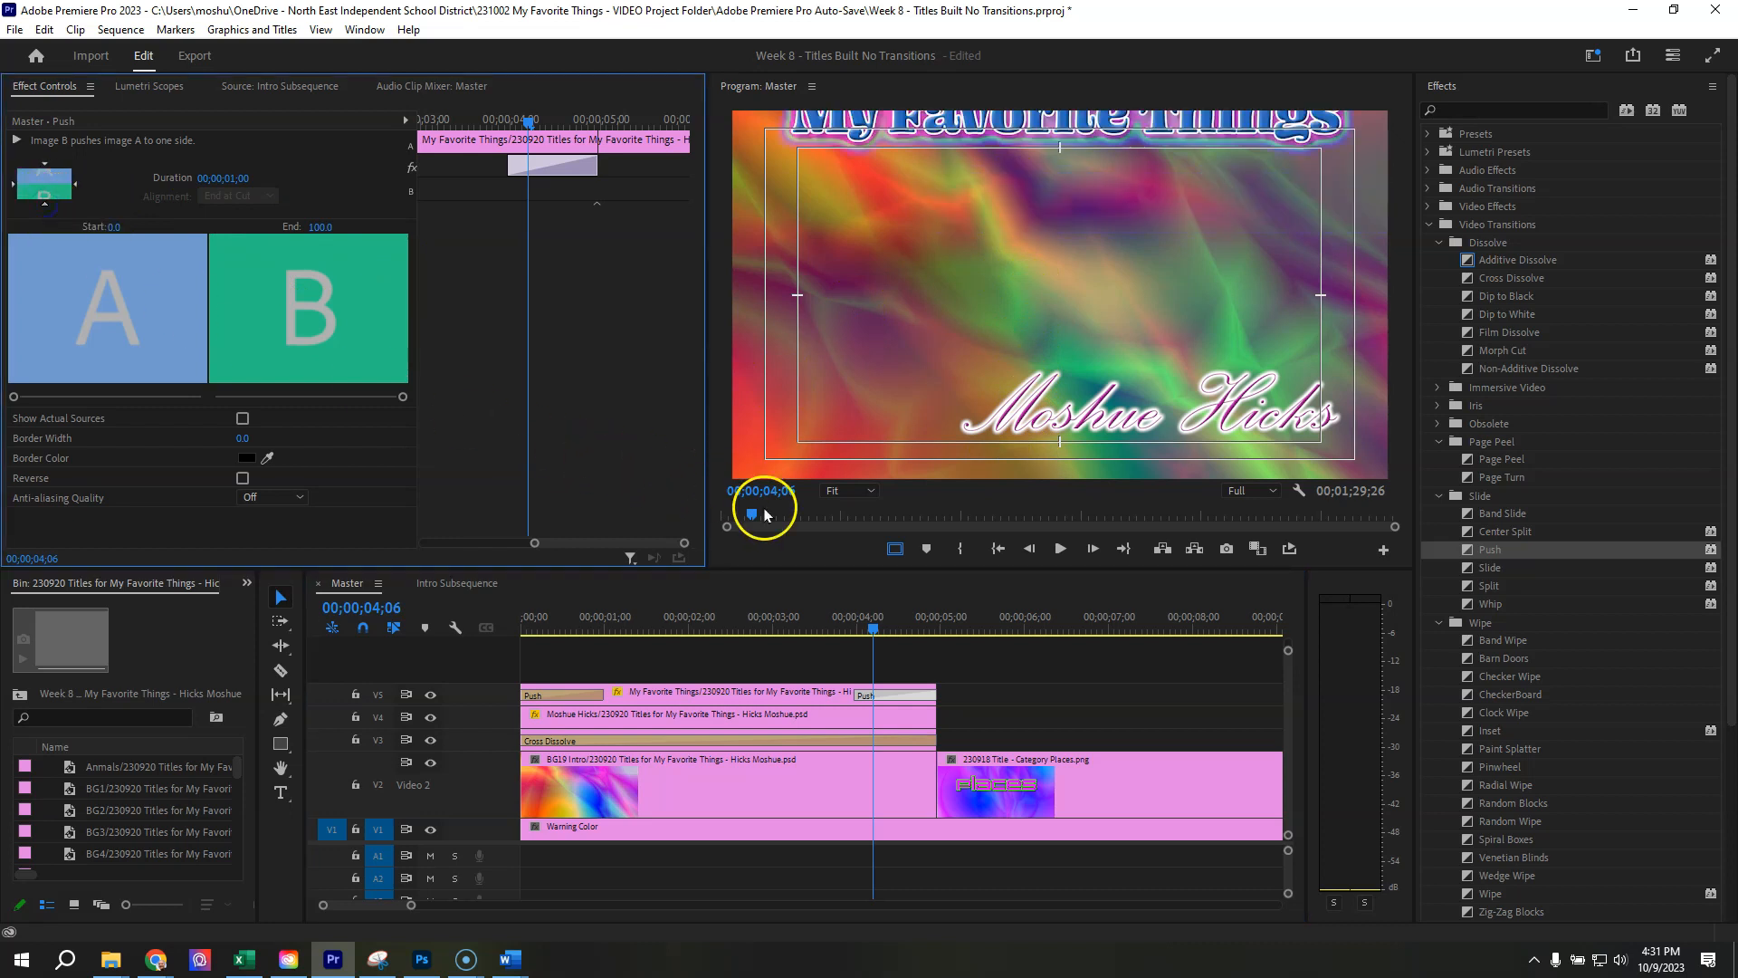
drag(866, 625, 928, 688)
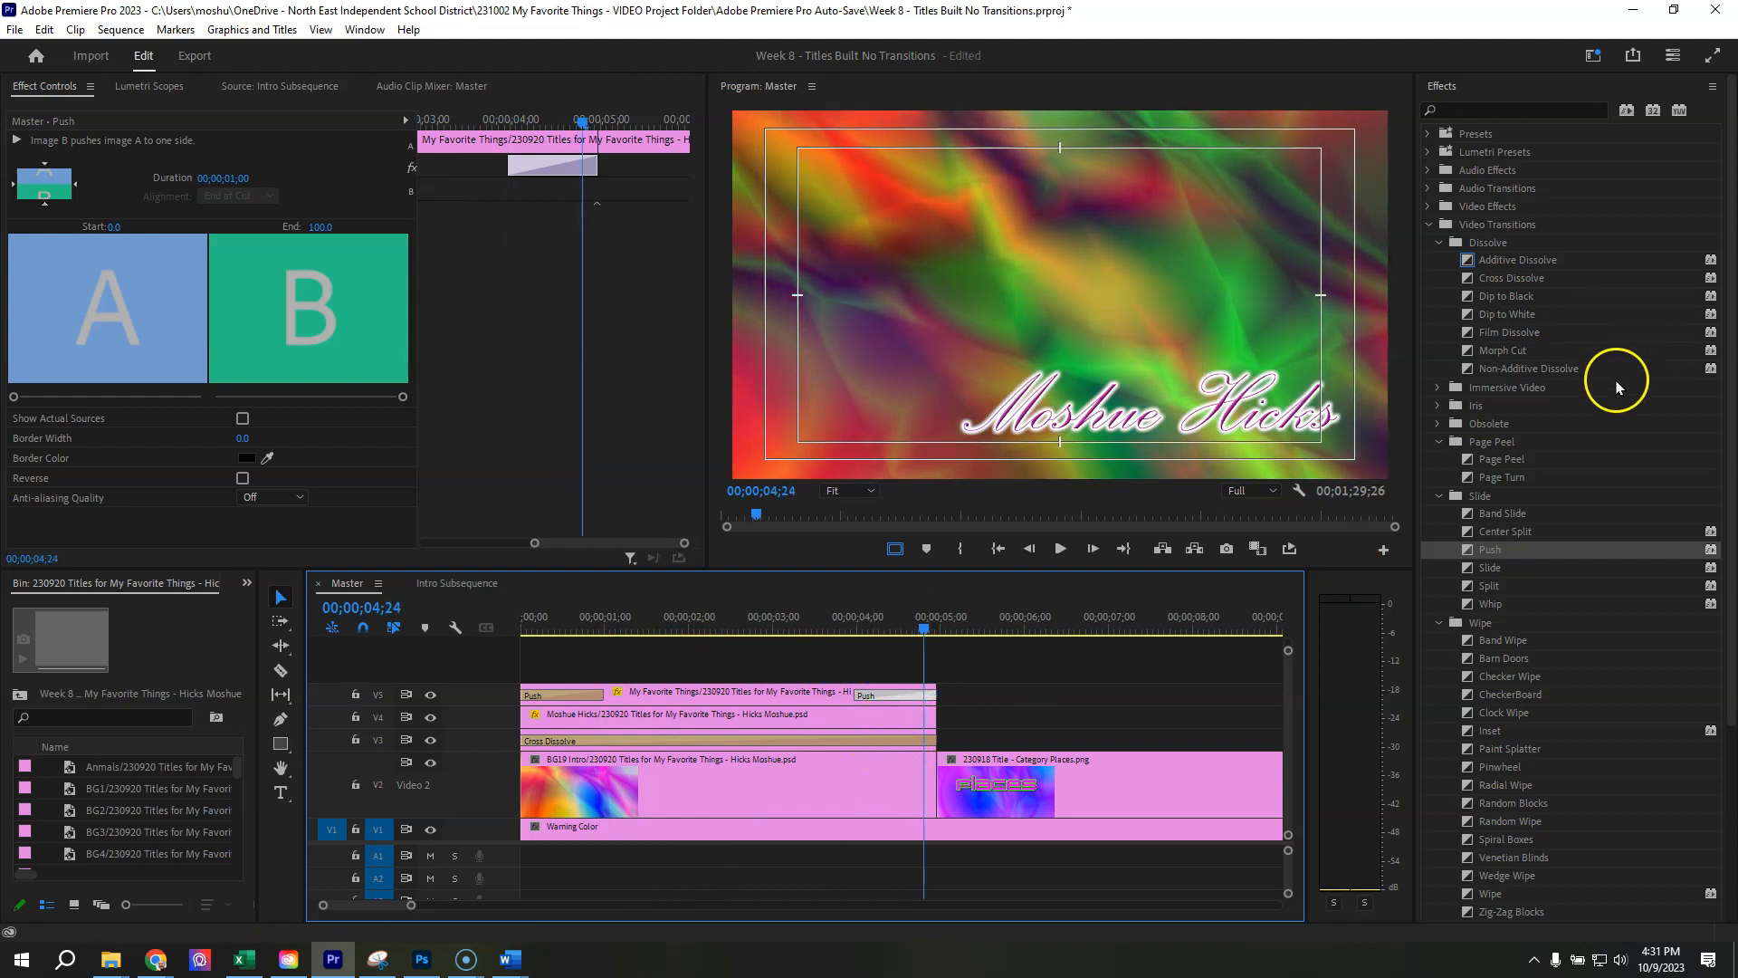
Add a Push transition to the start of the author name title on V4 and preview it
drag(1471, 549, 561, 722)
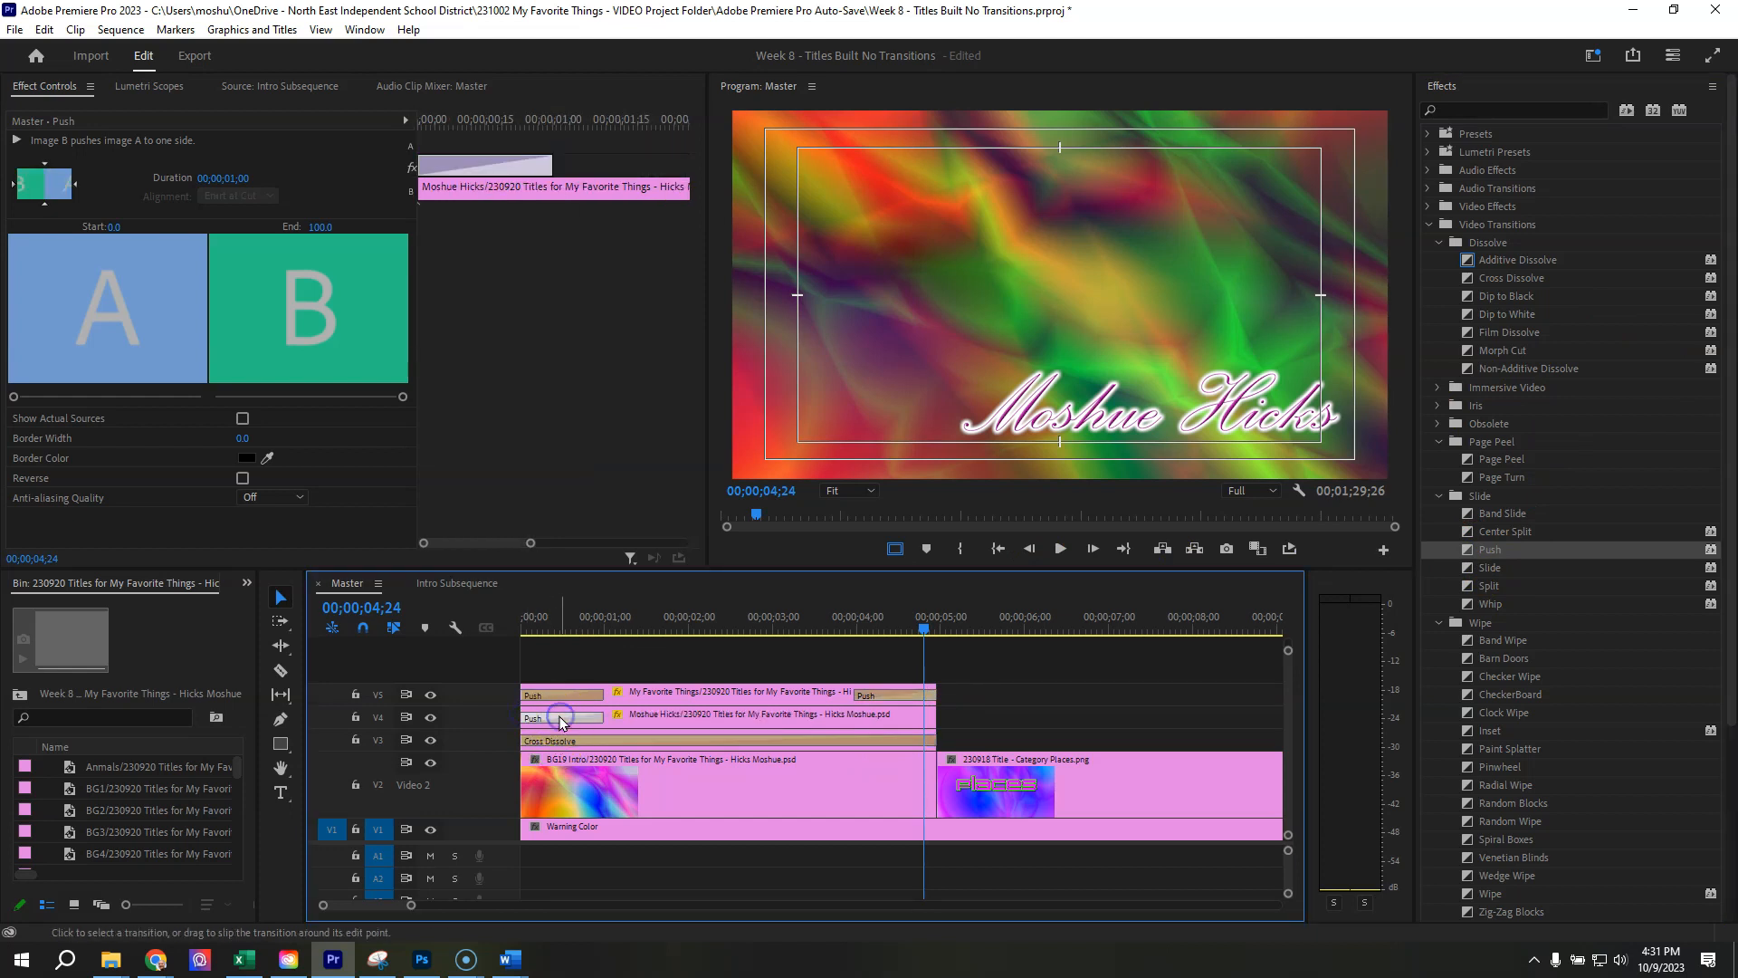
drag(526, 617, 865, 637)
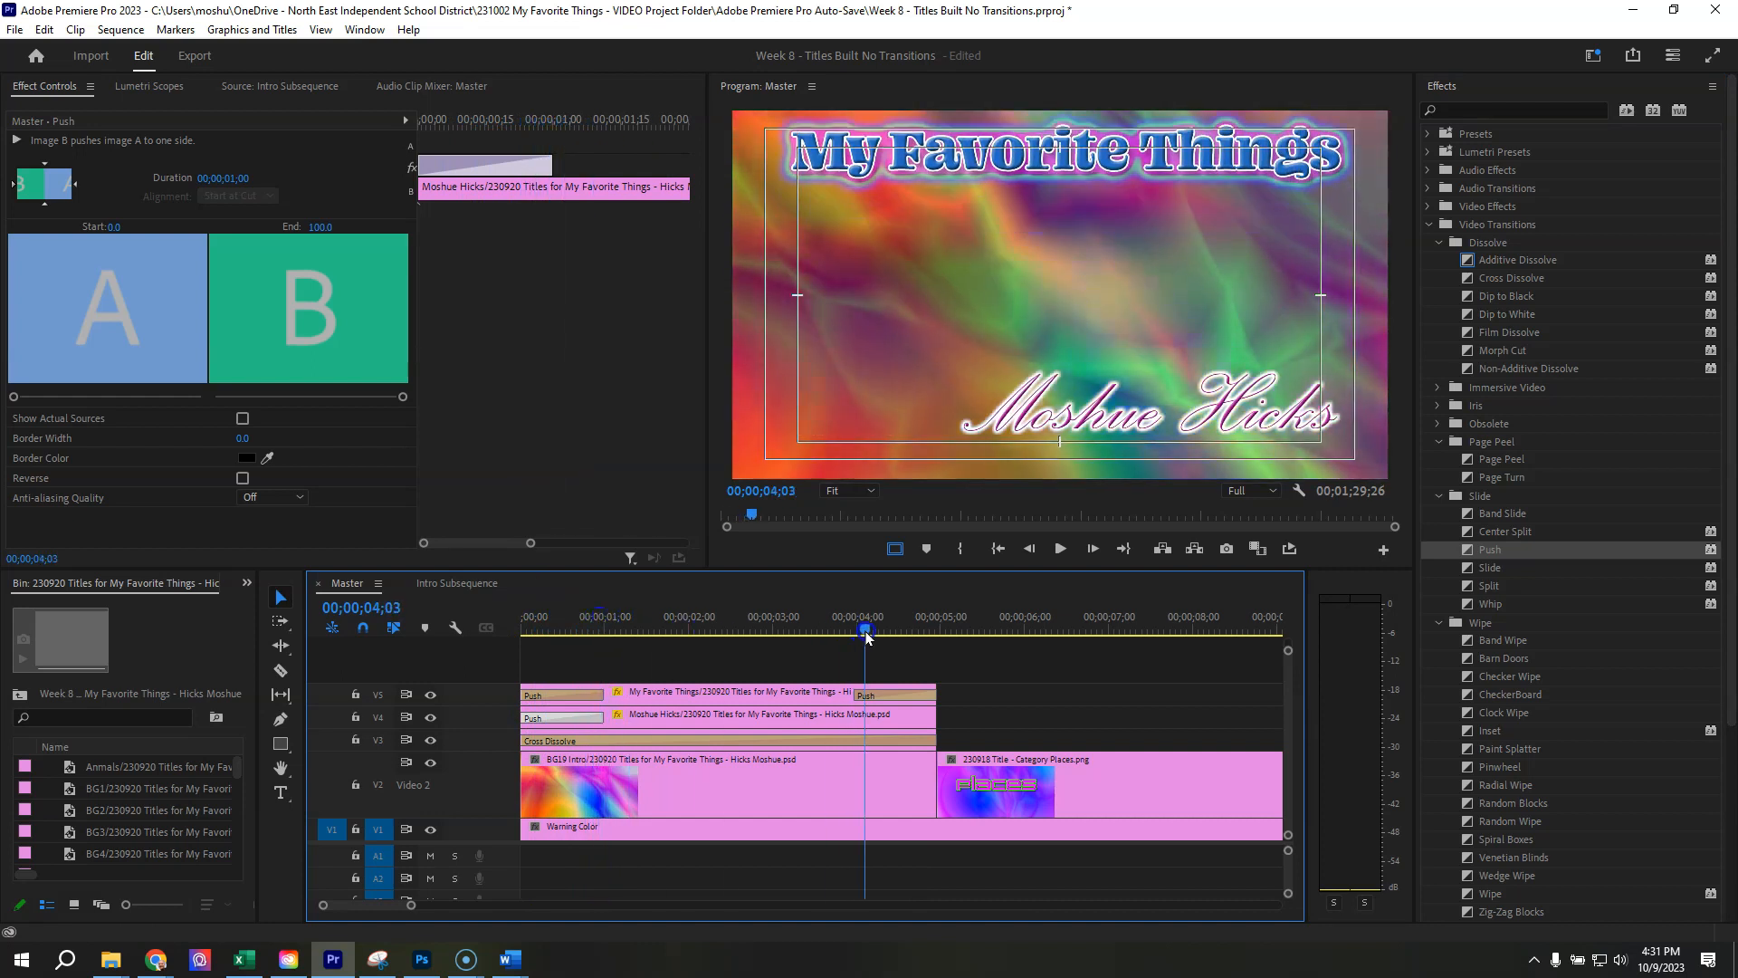
Add a Push transition to the end of the author name title on V4 and set its direction to North to South
drag(1469, 554, 927, 722)
click(887, 720)
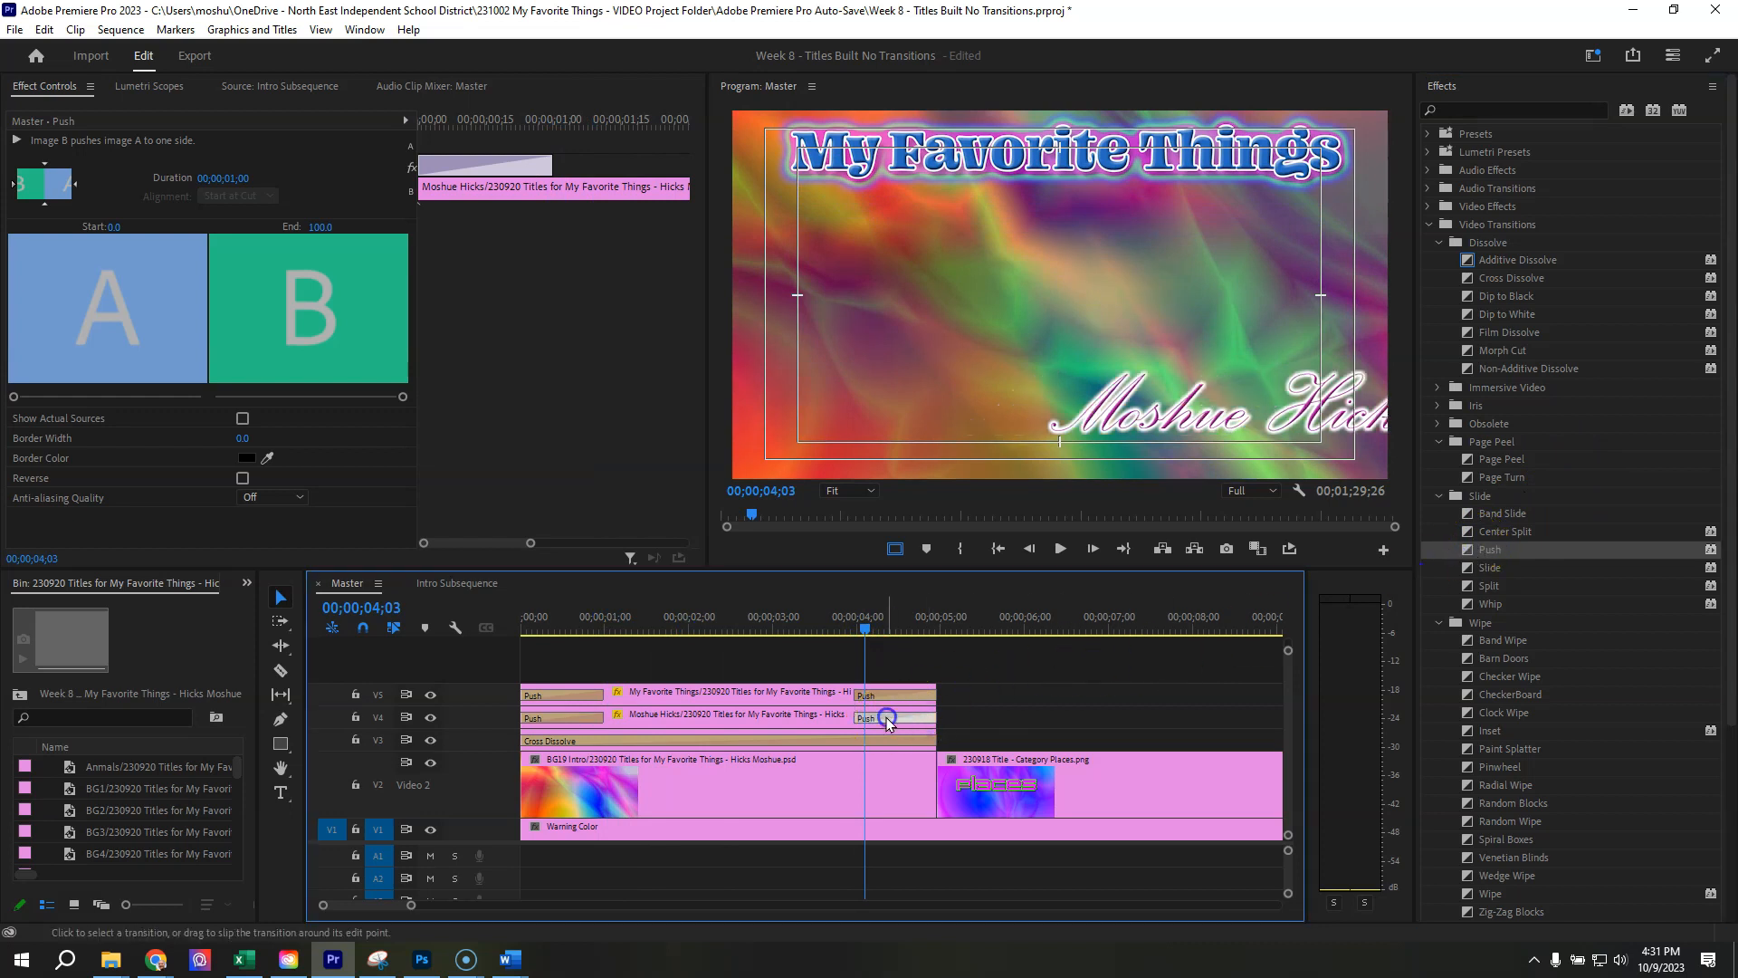
drag(863, 623, 876, 623)
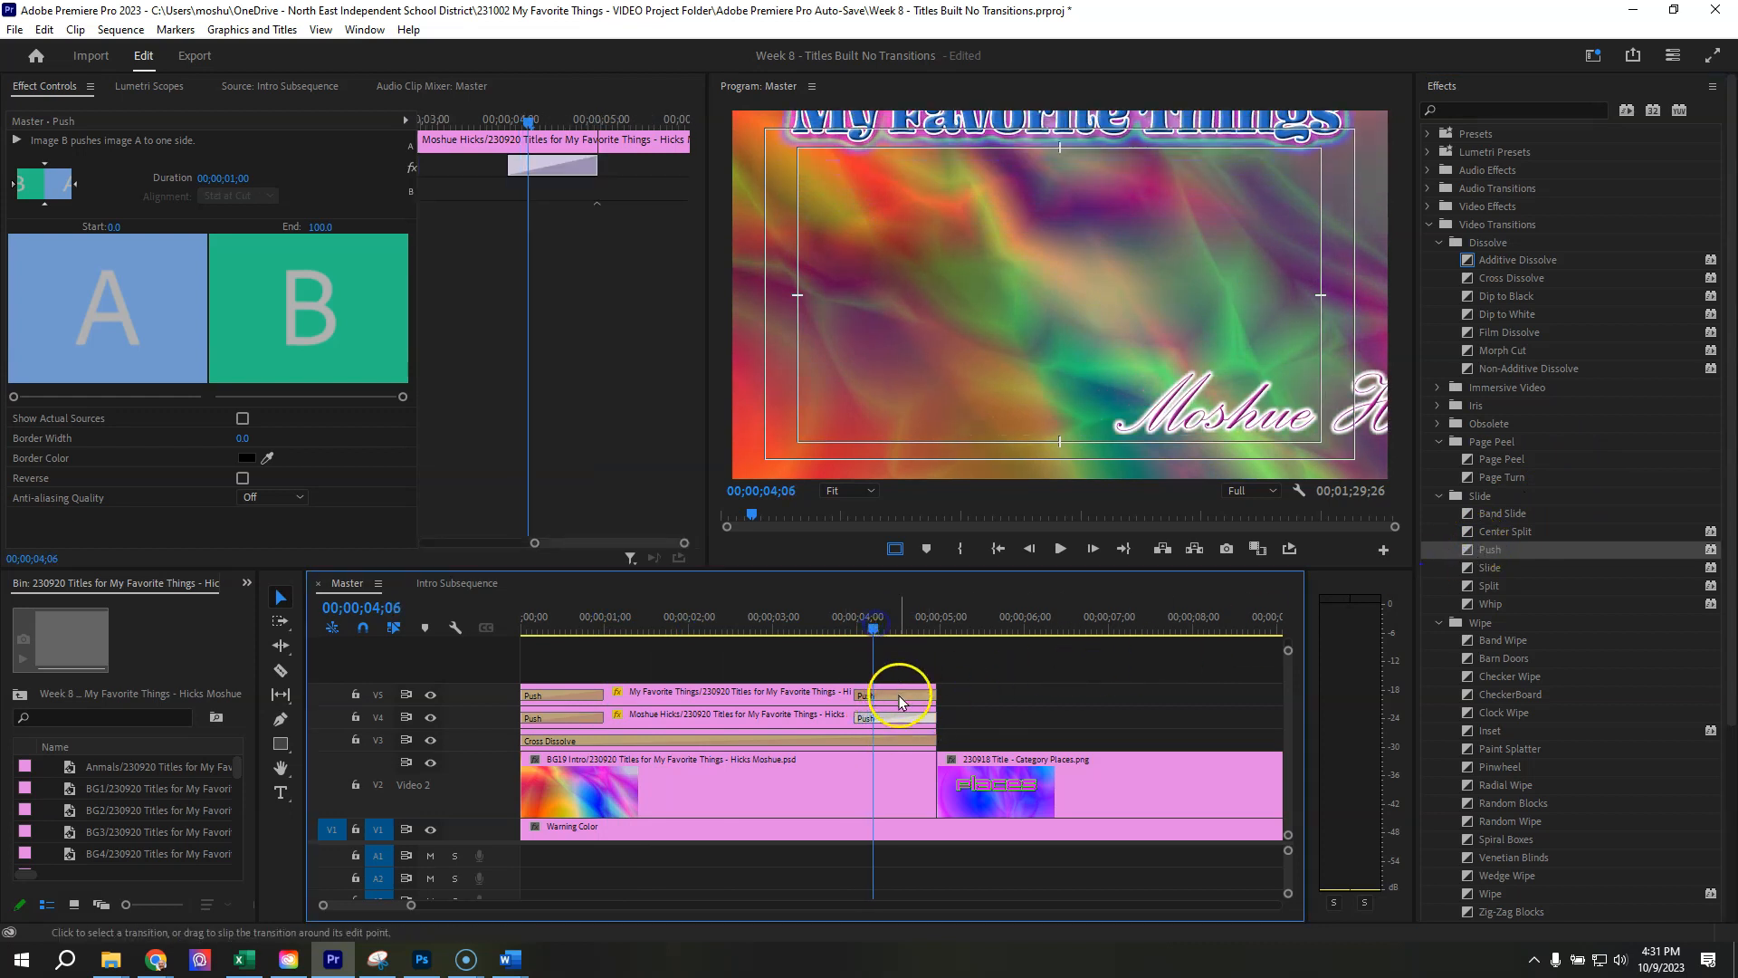
click(46, 167)
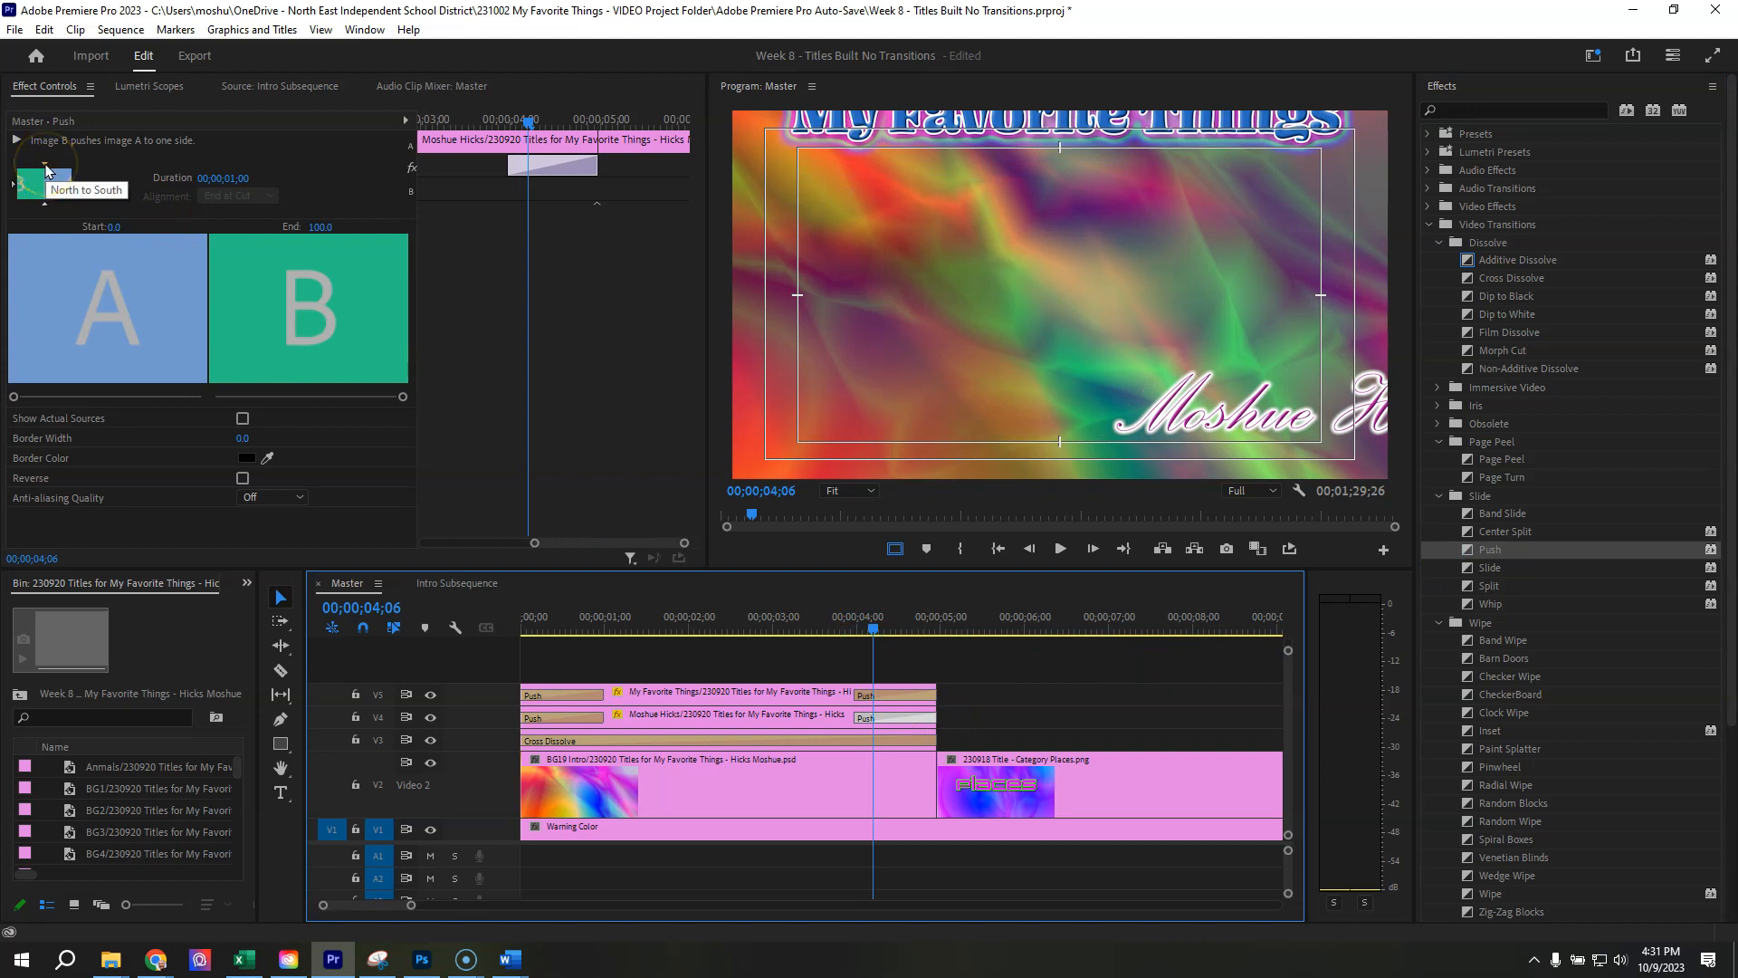
click(871, 624)
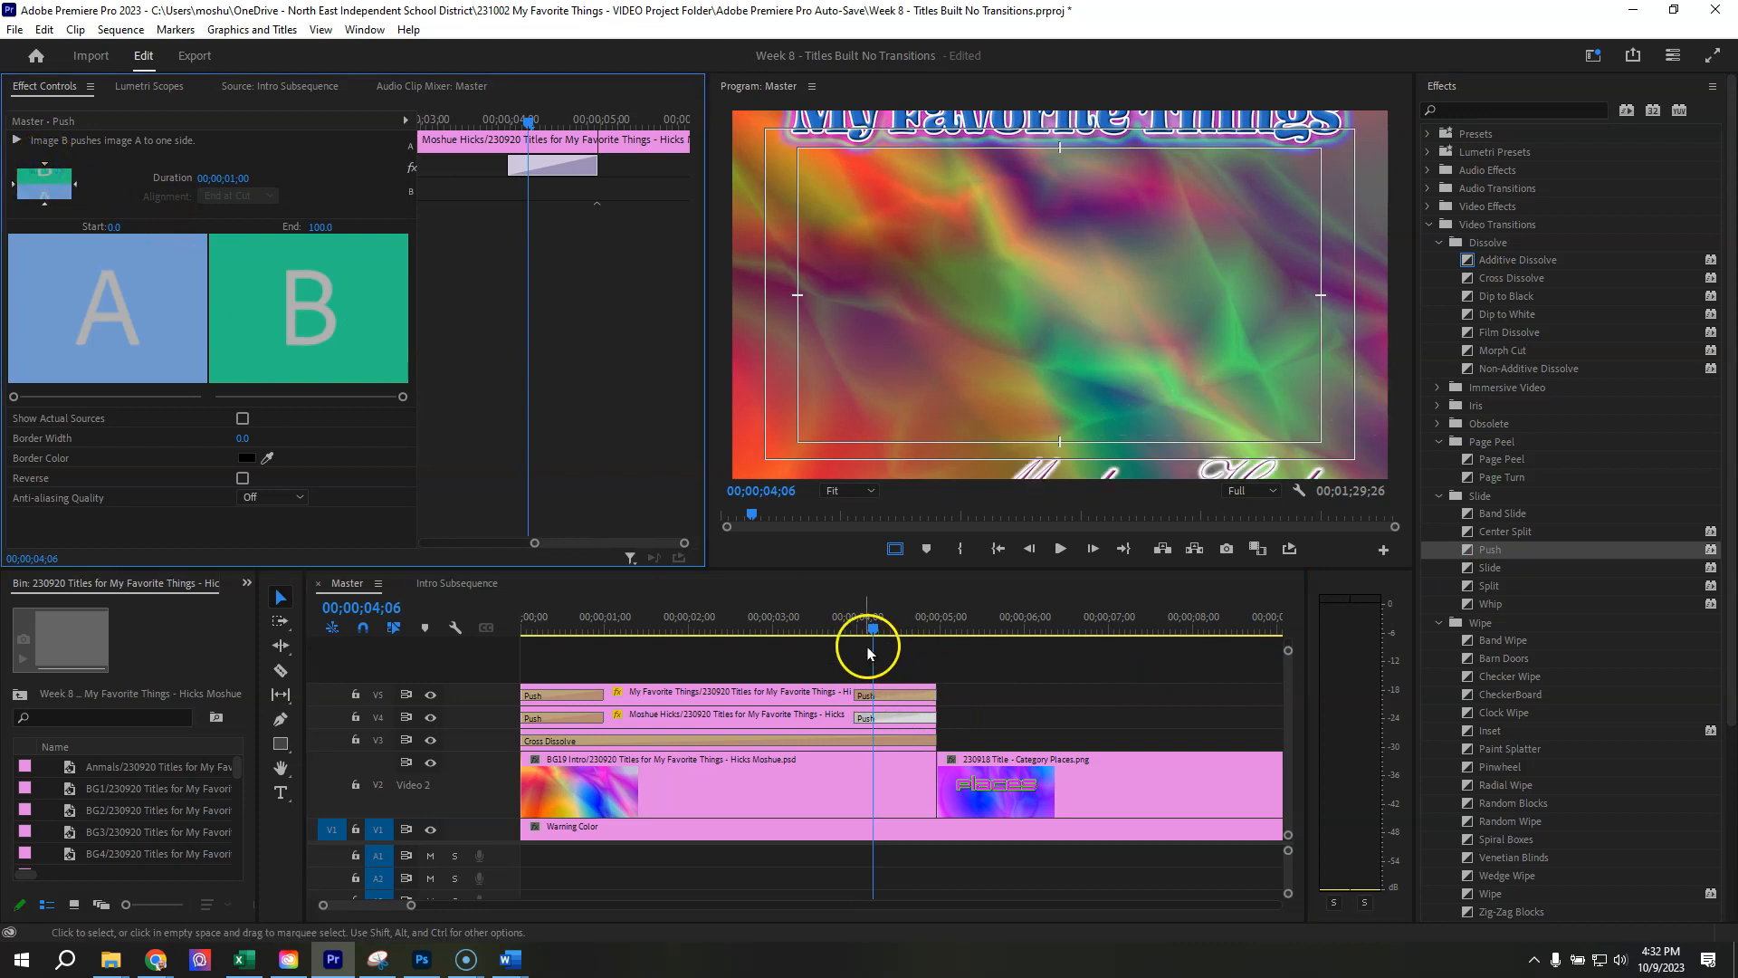